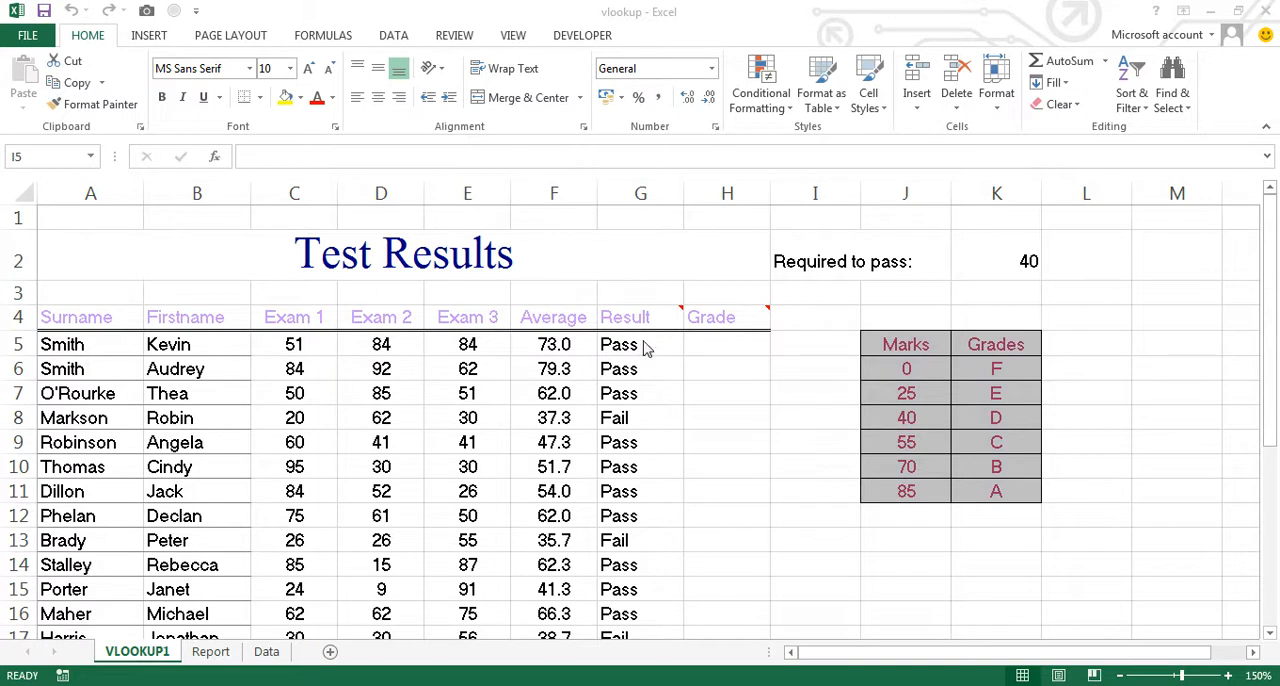
- Examine the Test Results columns, the Marks and Grades lookup table, and the VLOOKUP syntax notes below the data
mouse_move(652, 315)
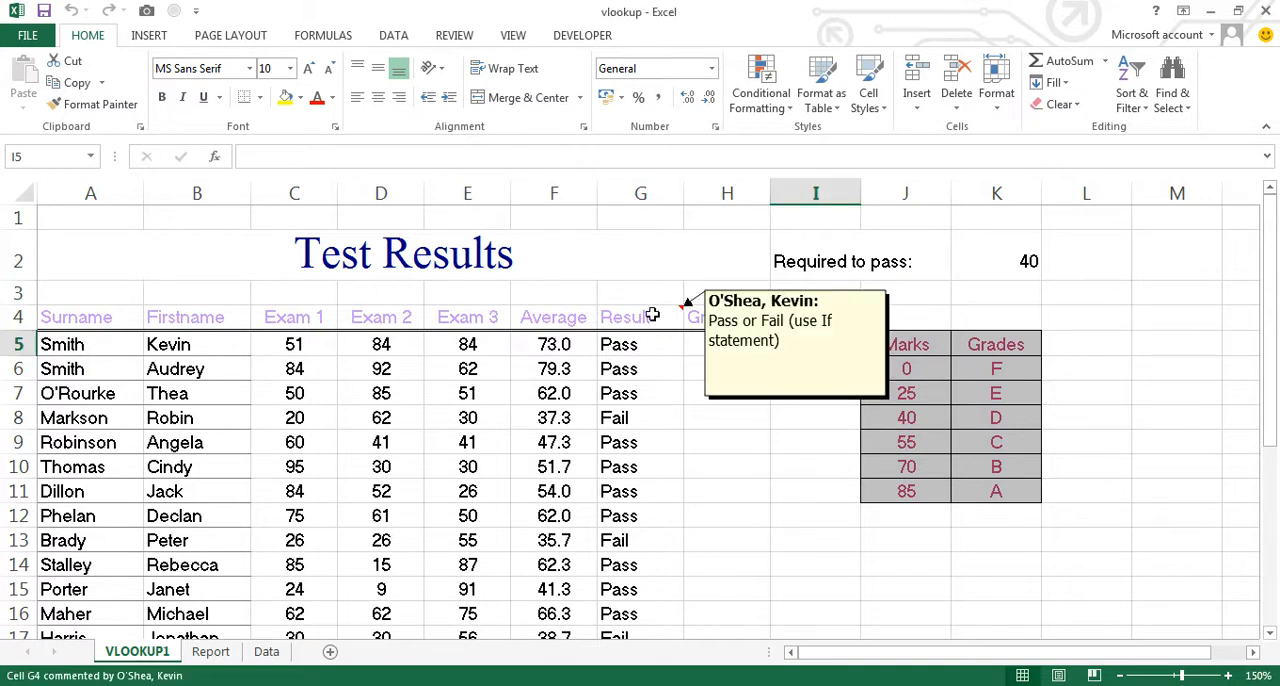
click(694, 342)
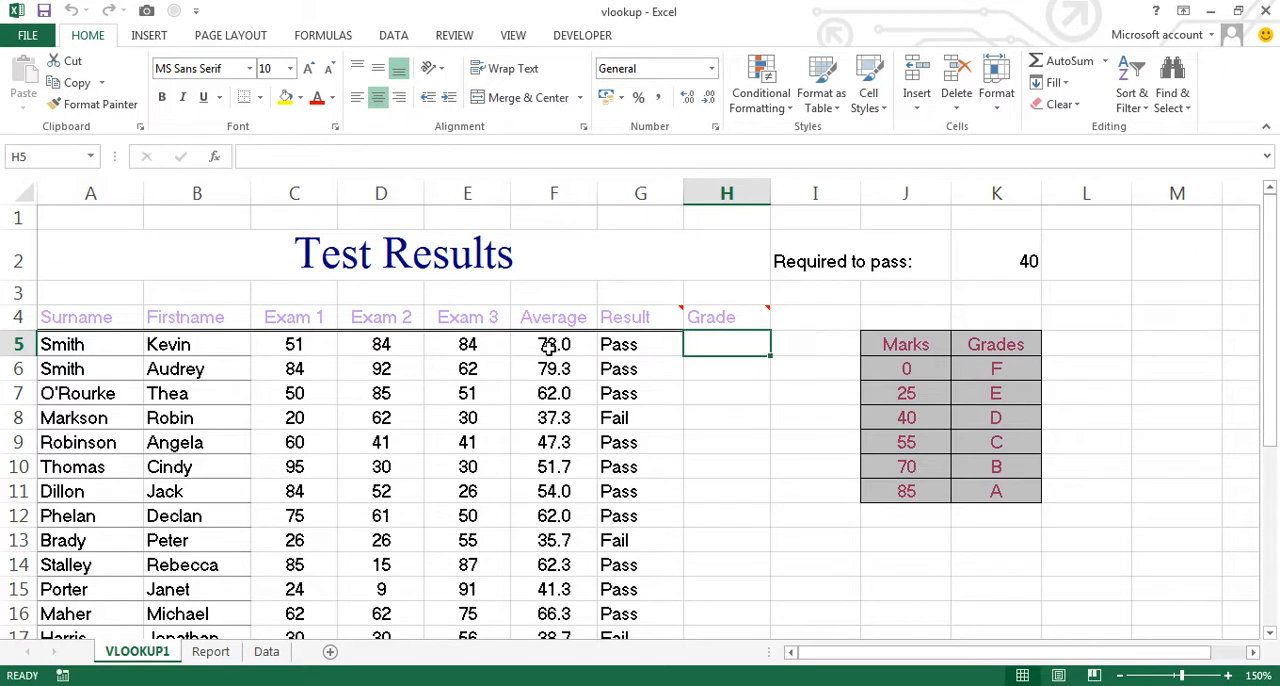
click(548, 347)
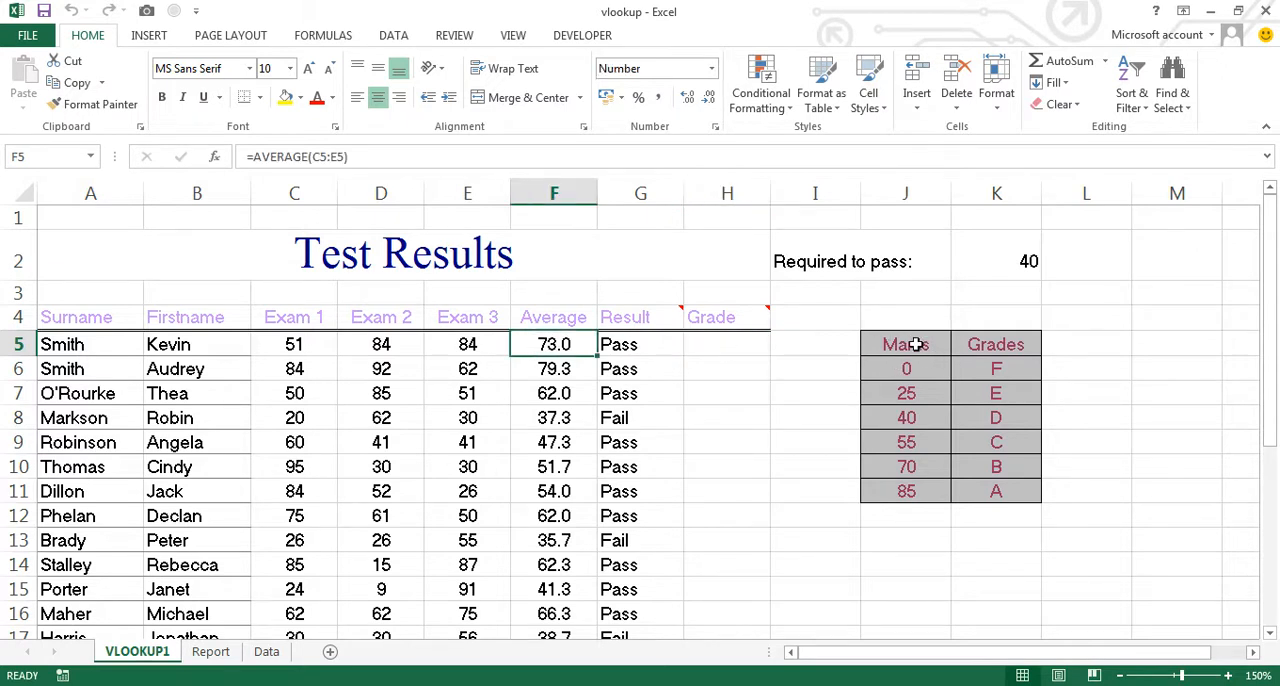
drag(913, 344, 999, 491)
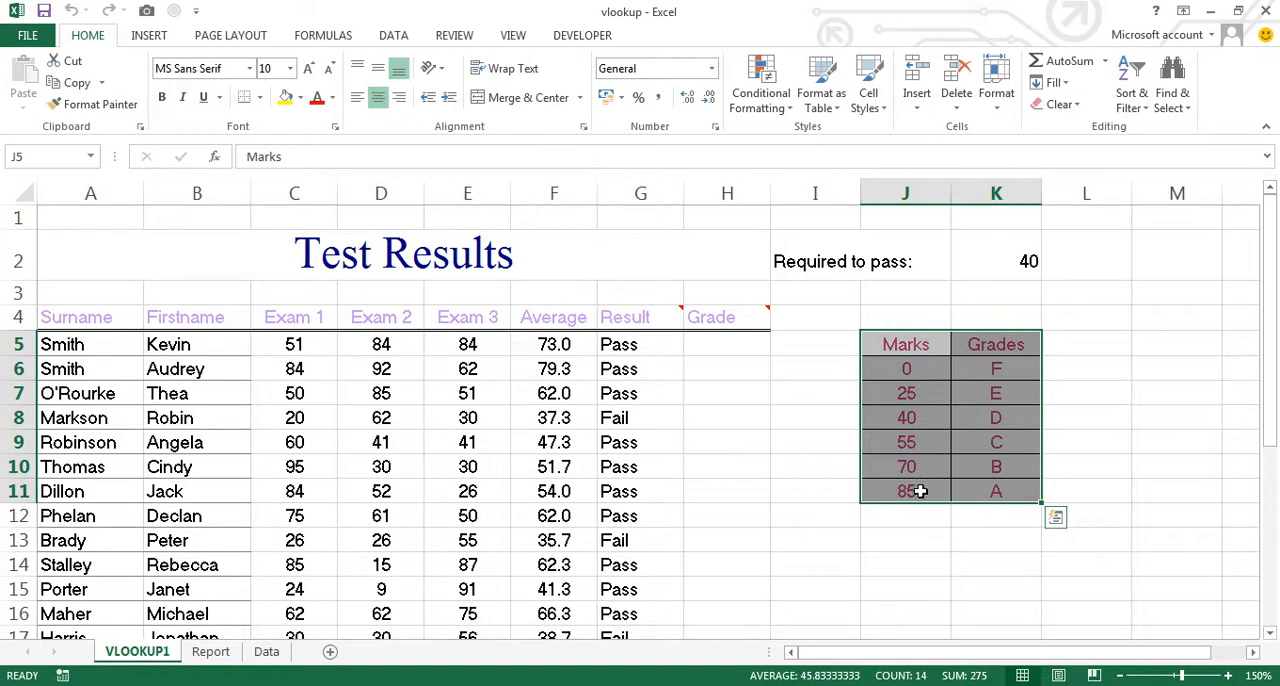
click(991, 467)
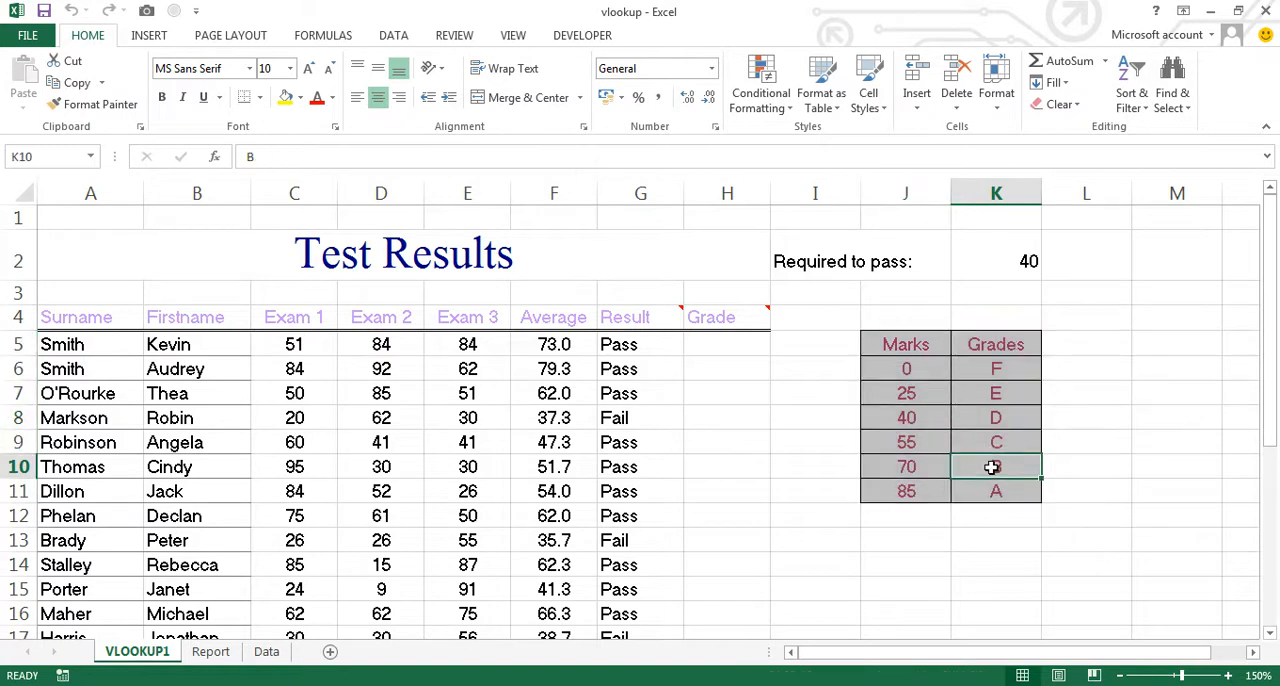
click(1097, 466)
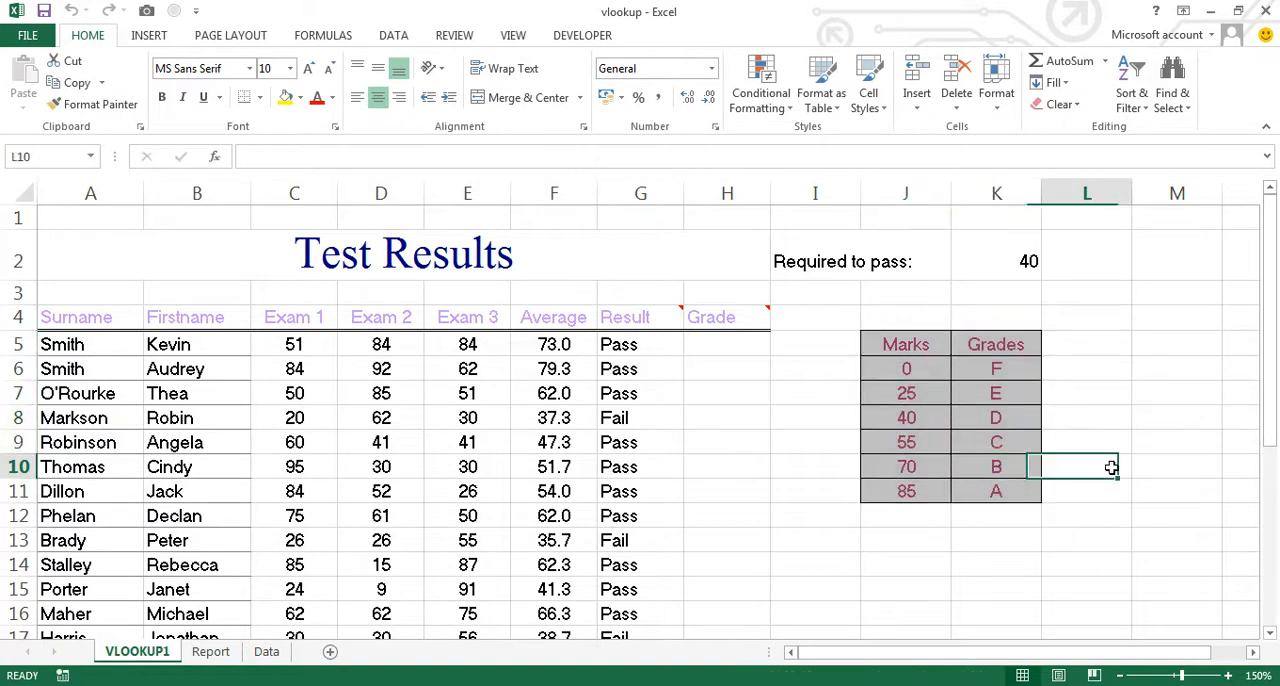
scroll(1116, 461, down, 4)
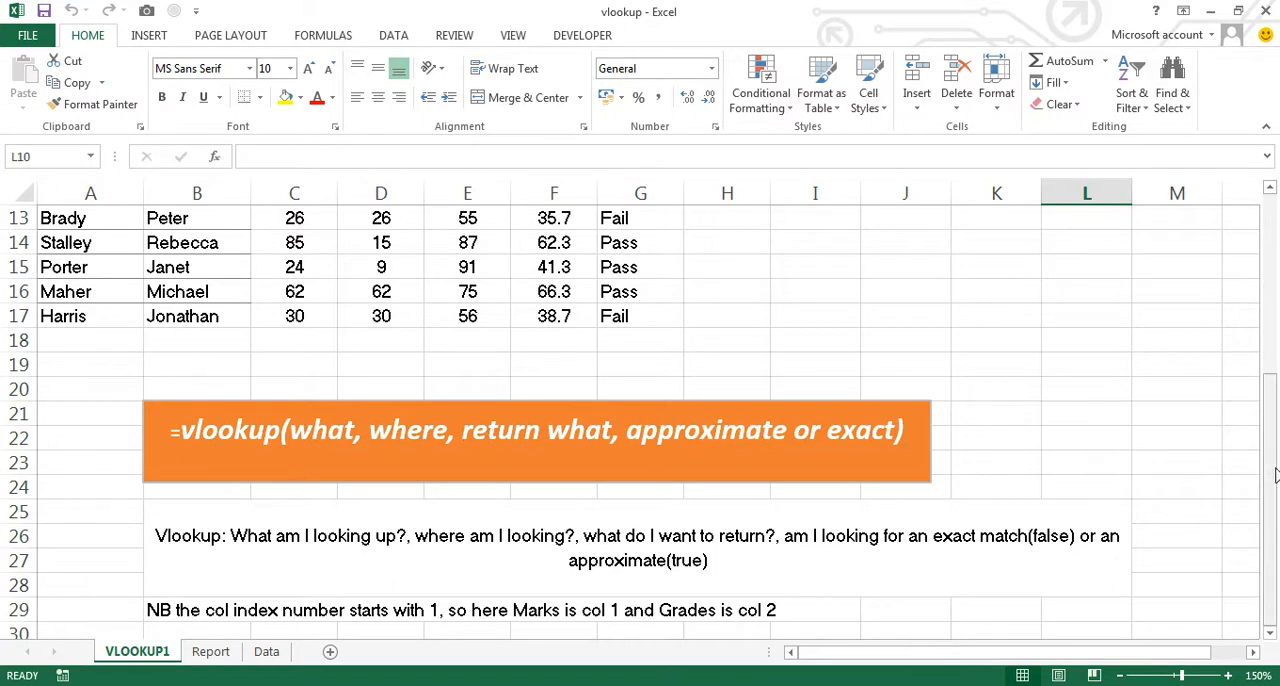
drag(1273, 467, 1255, 285)
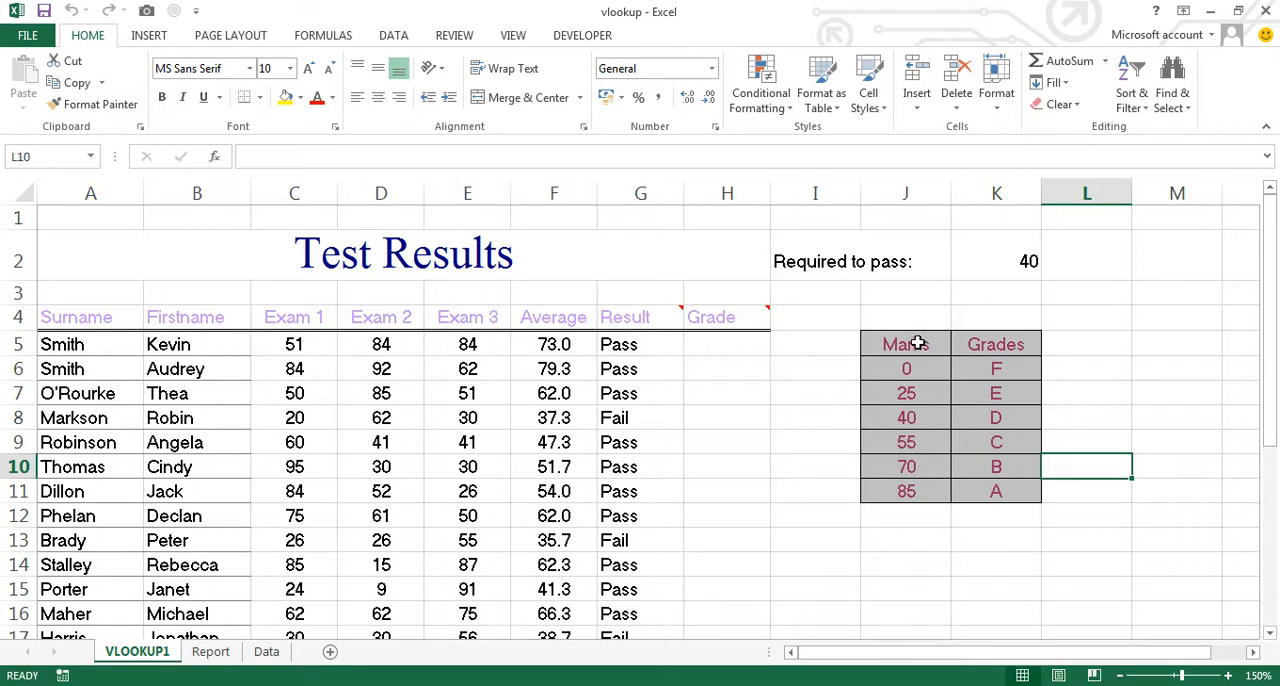
- Name the Marks and Grades lookup table in J5:K11 as Grades, including its header row
drag(916, 343, 912, 492)
drag(1010, 345, 1000, 496)
click(1100, 466)
drag(904, 345, 973, 488)
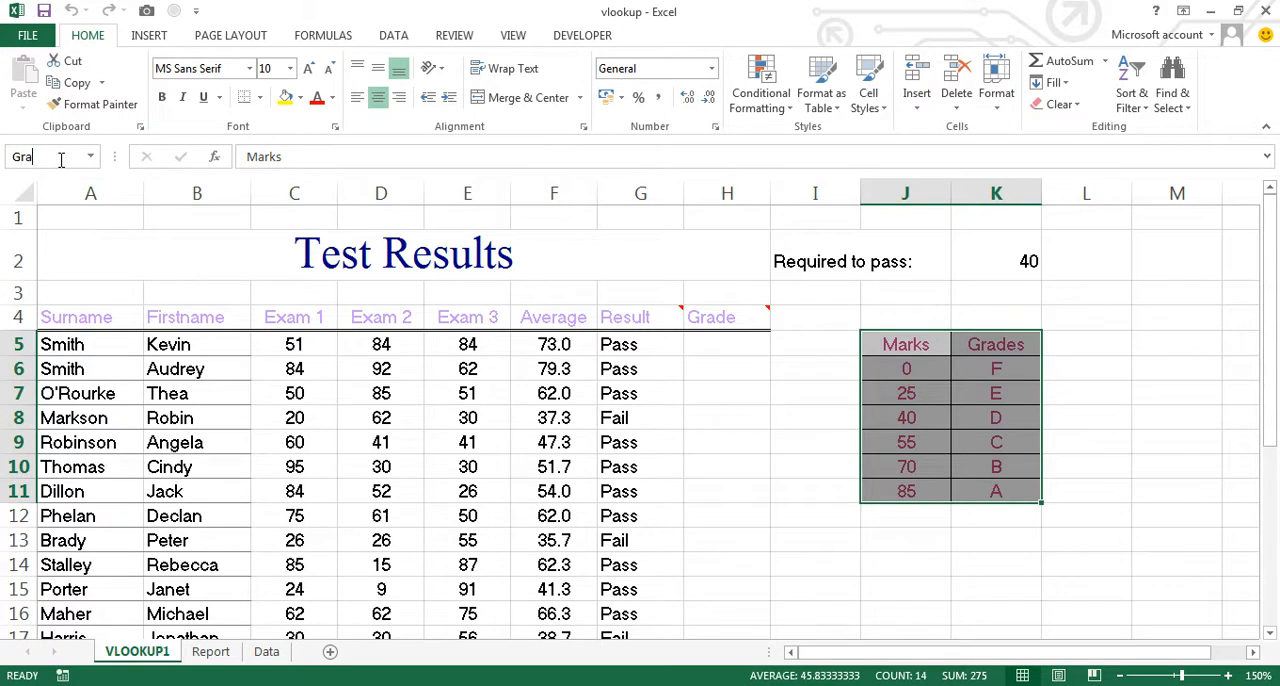
key(Return)
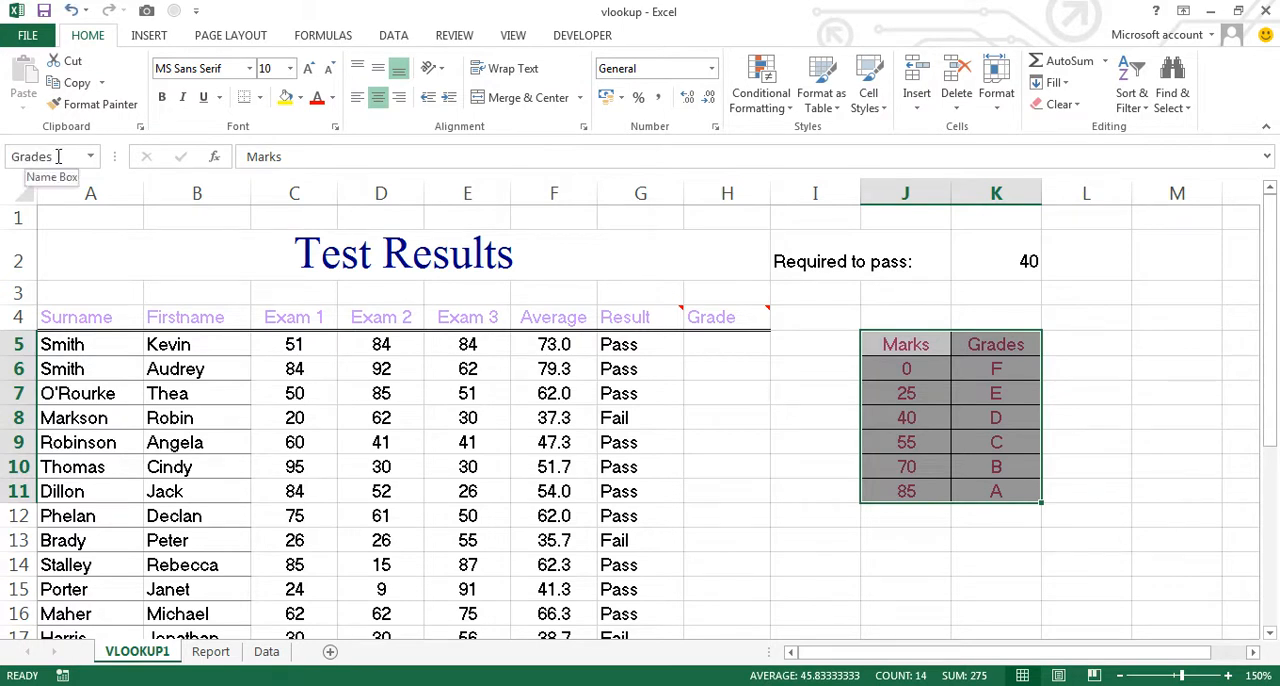
- Start a VLOOKUP formula in H5, the first Grade cell, using the average in F5 as the lookup value
click(726, 344)
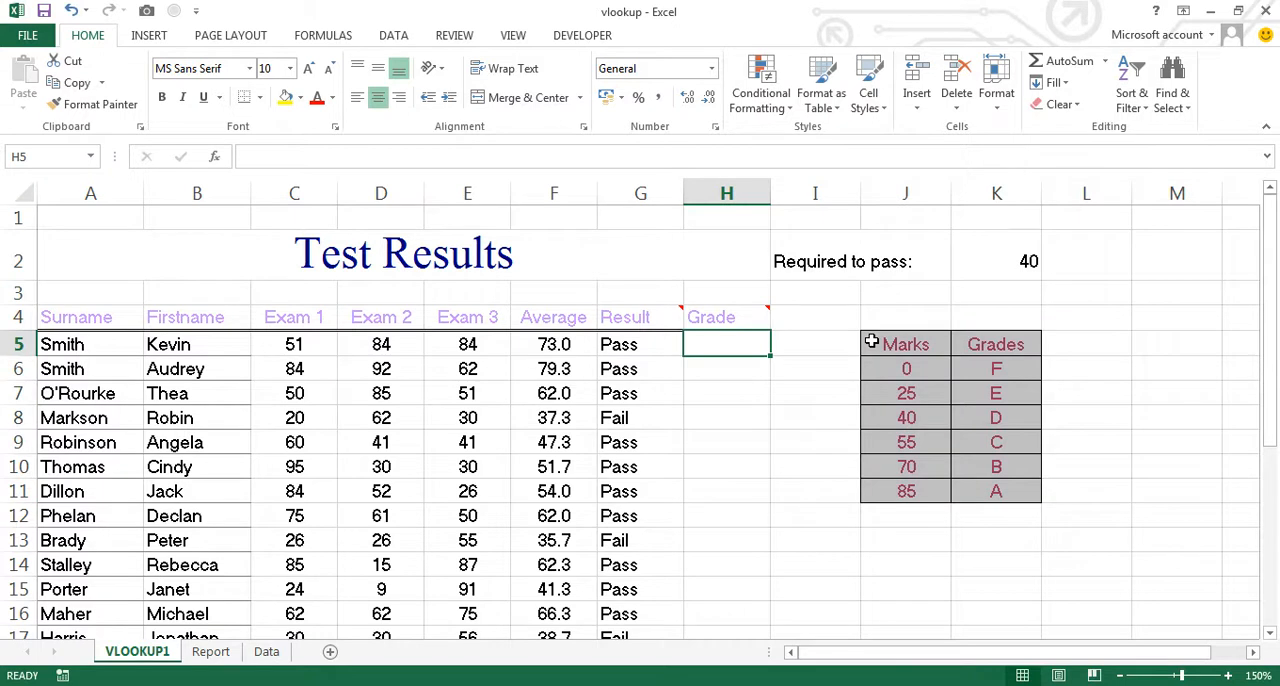
text(=v)
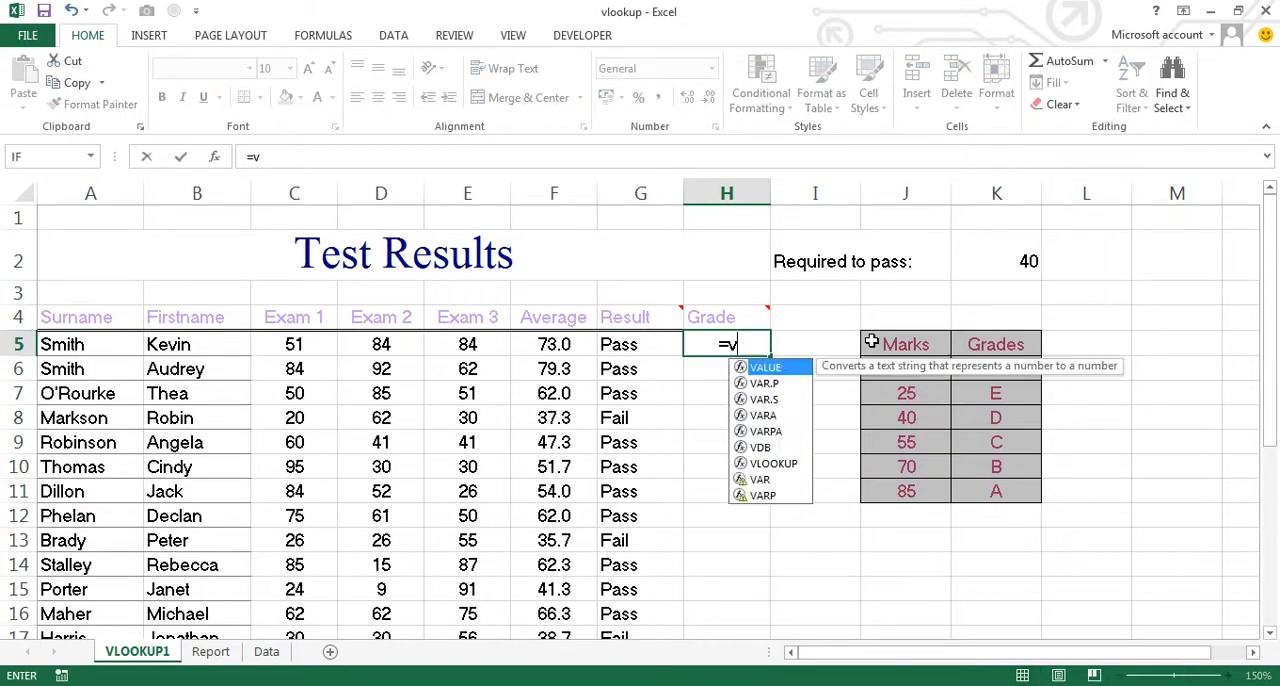
text(lookup)
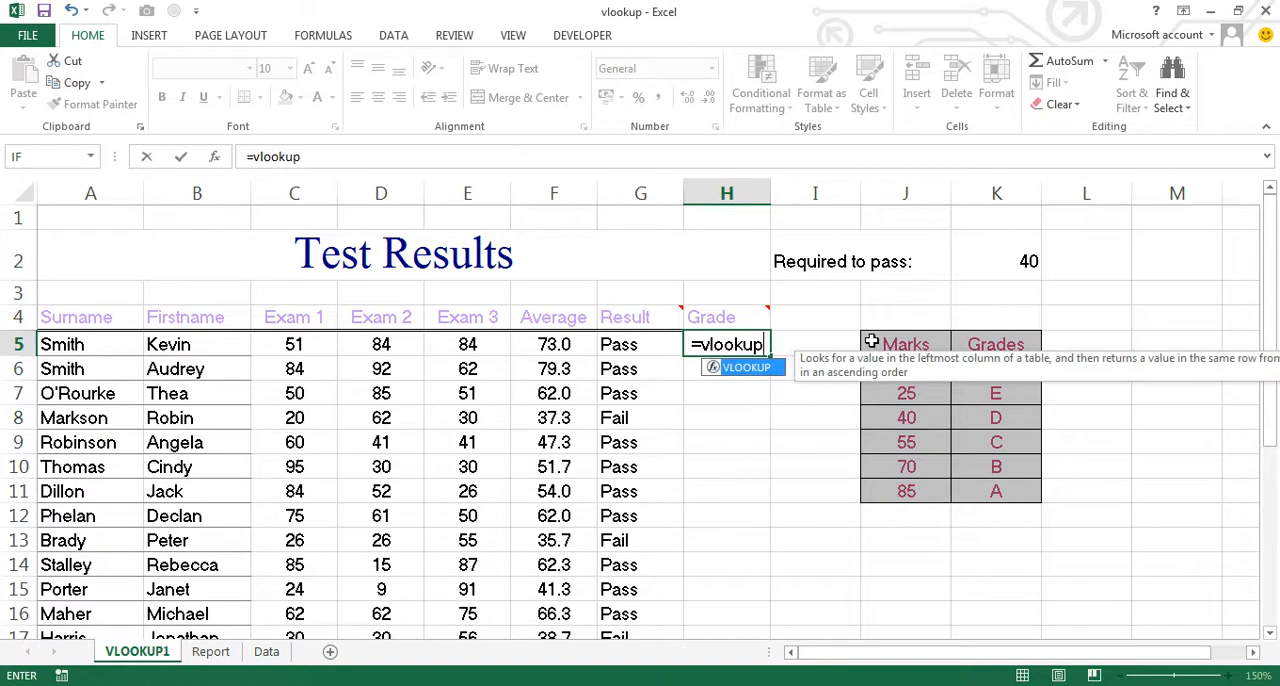
key(Tab)
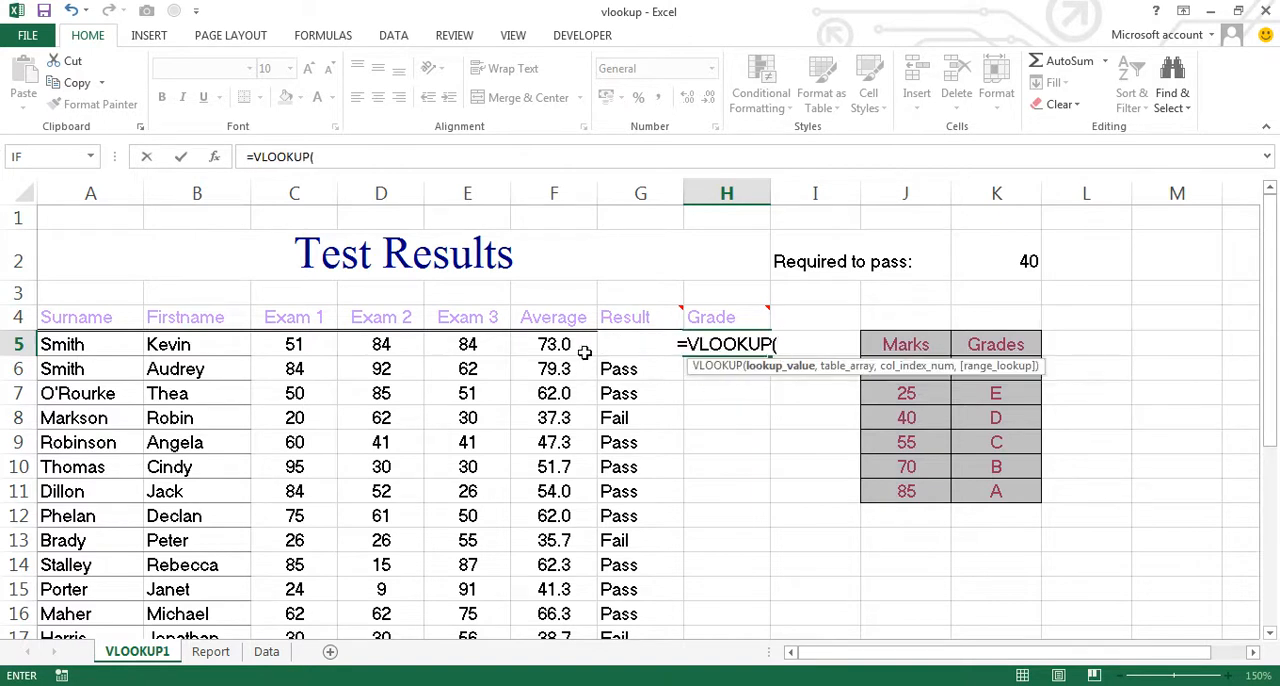
click(556, 344)
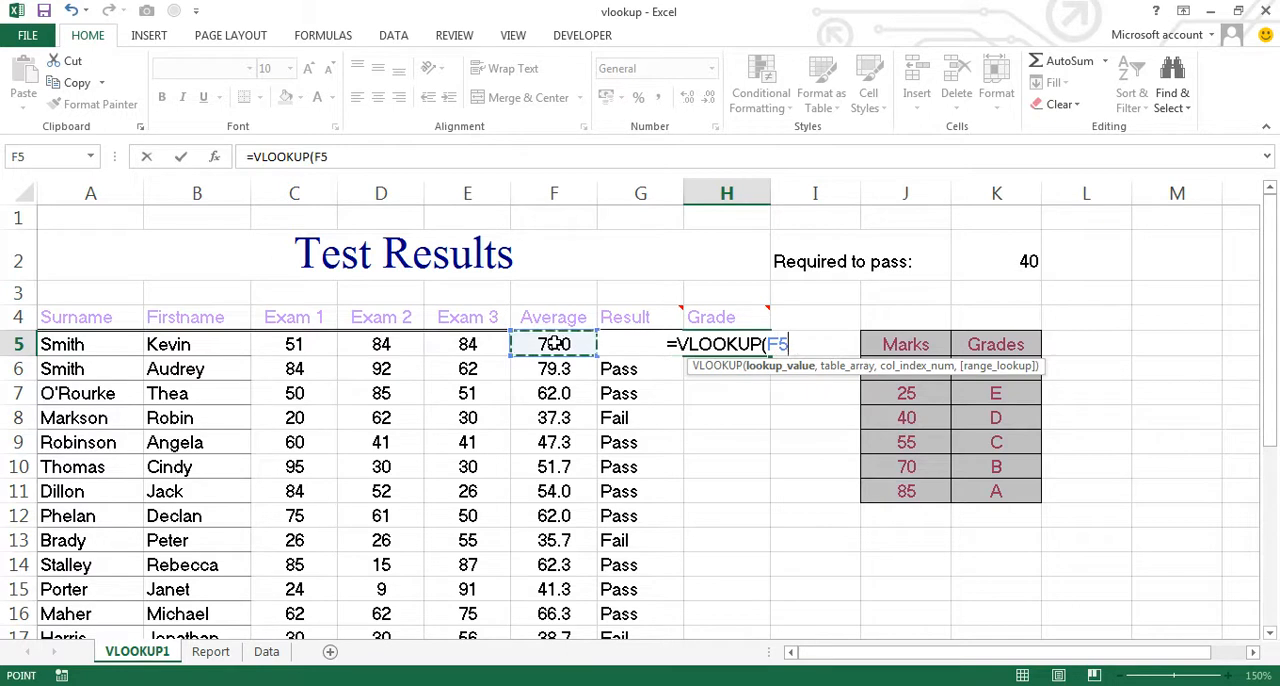
text(,)
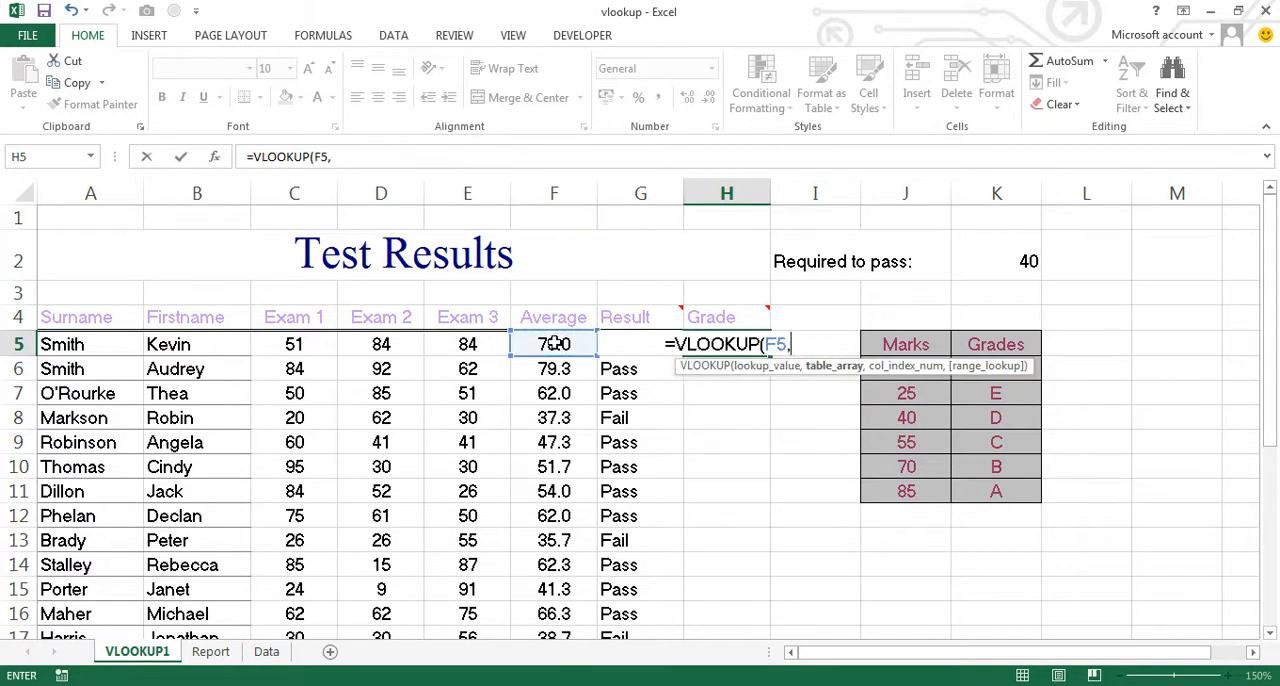
- Complete the H5 formula with the Grades range as table array, column index 2 and TRUE for an approximate match
drag(914, 344, 990, 492)
text(,)
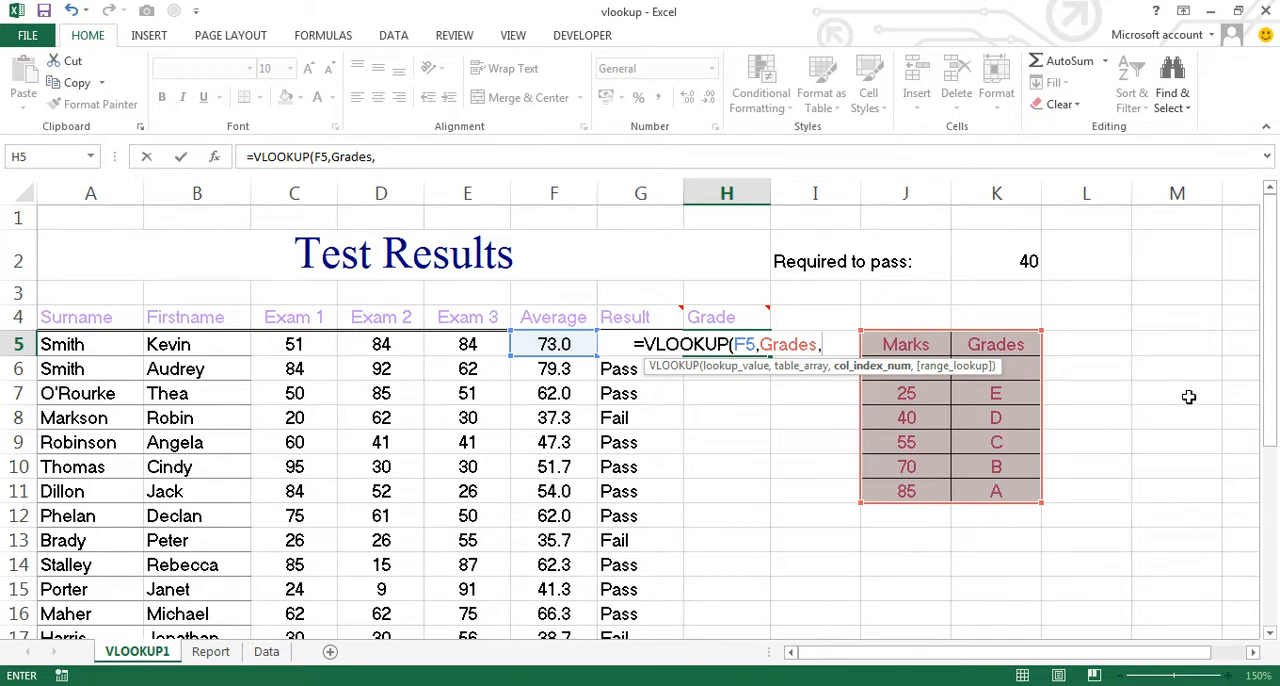
text(2)
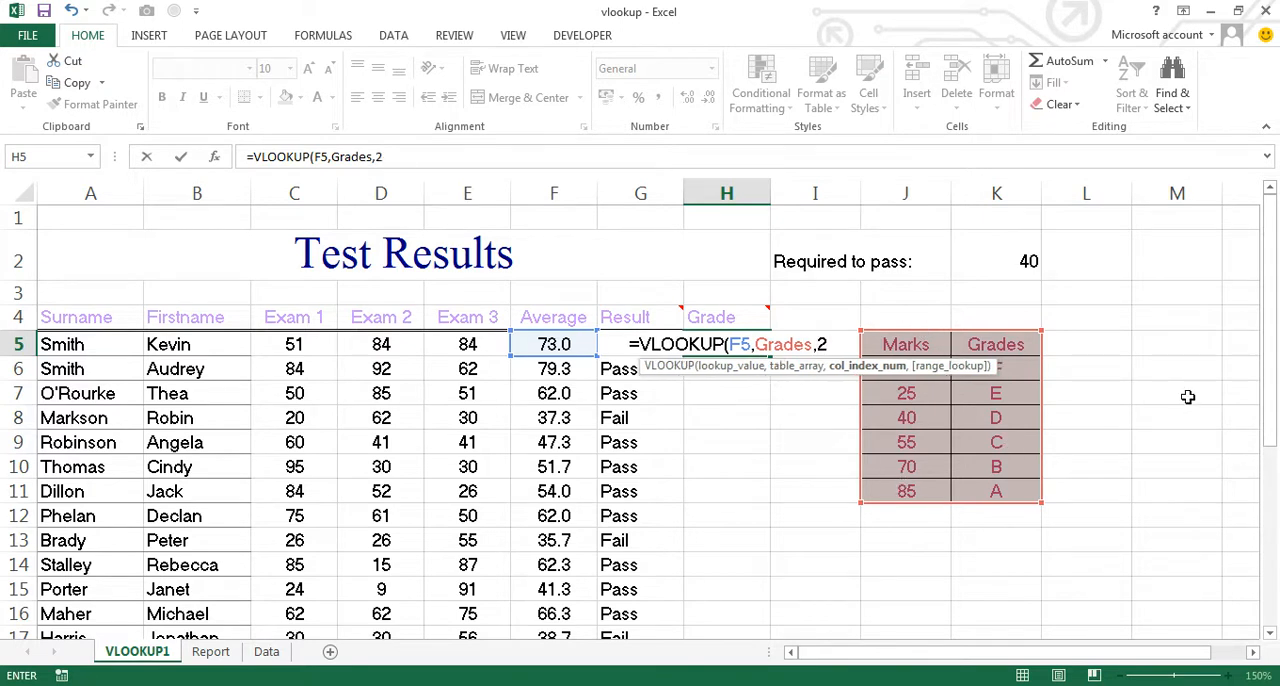
text(,)
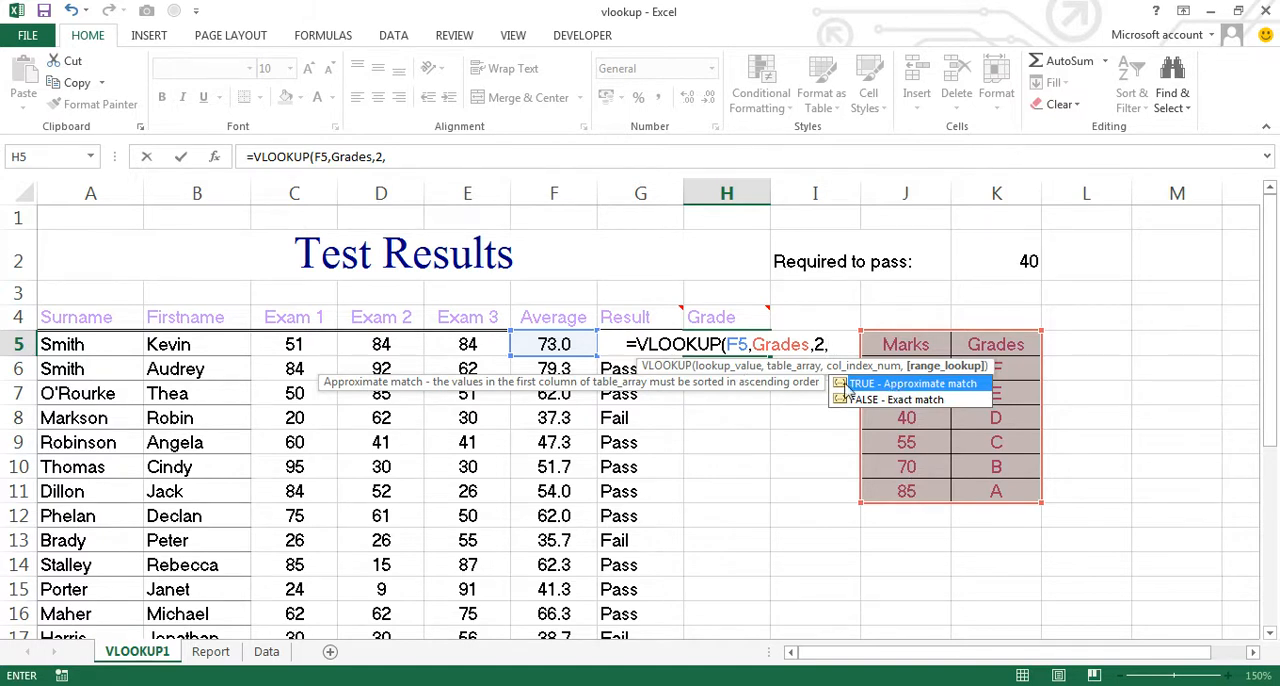
double_click(922, 385)
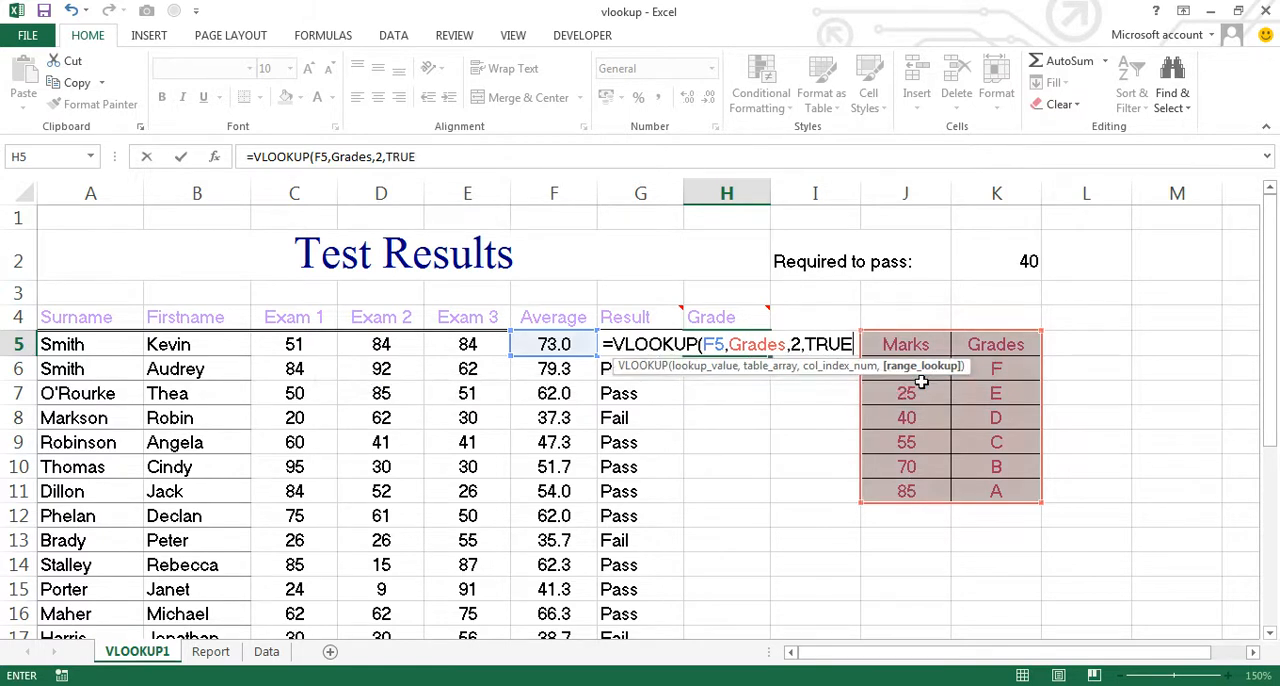
text())
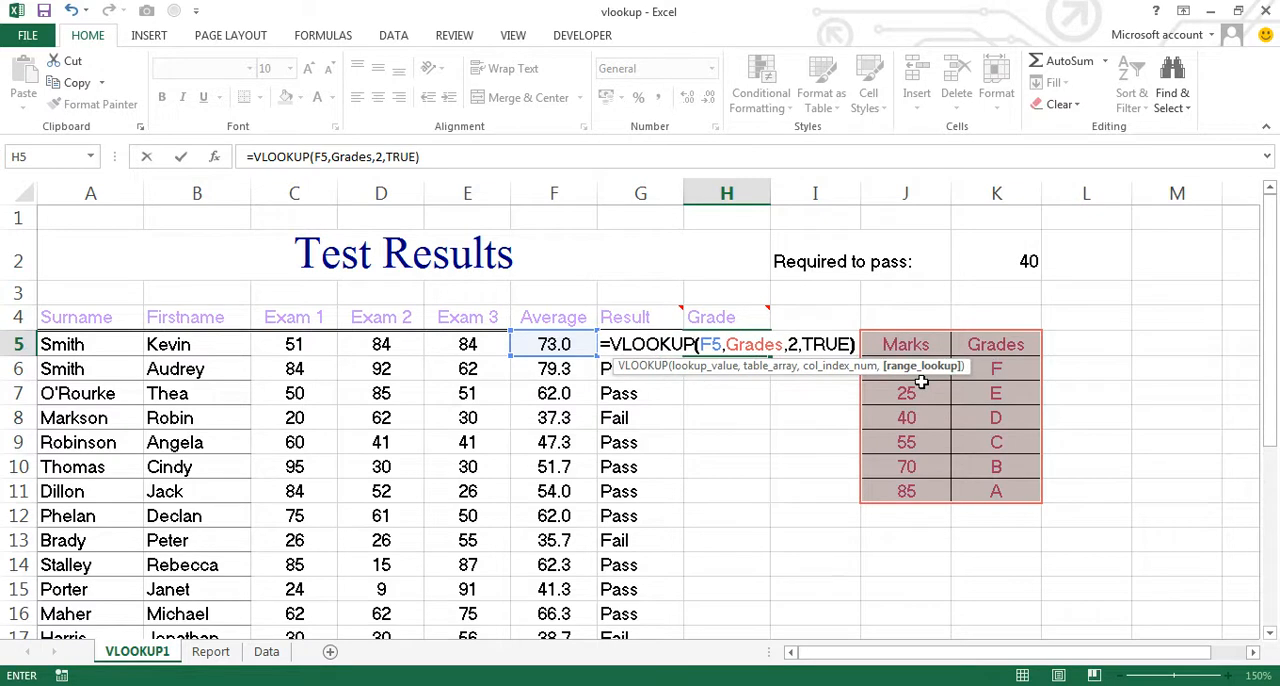
key(Return)
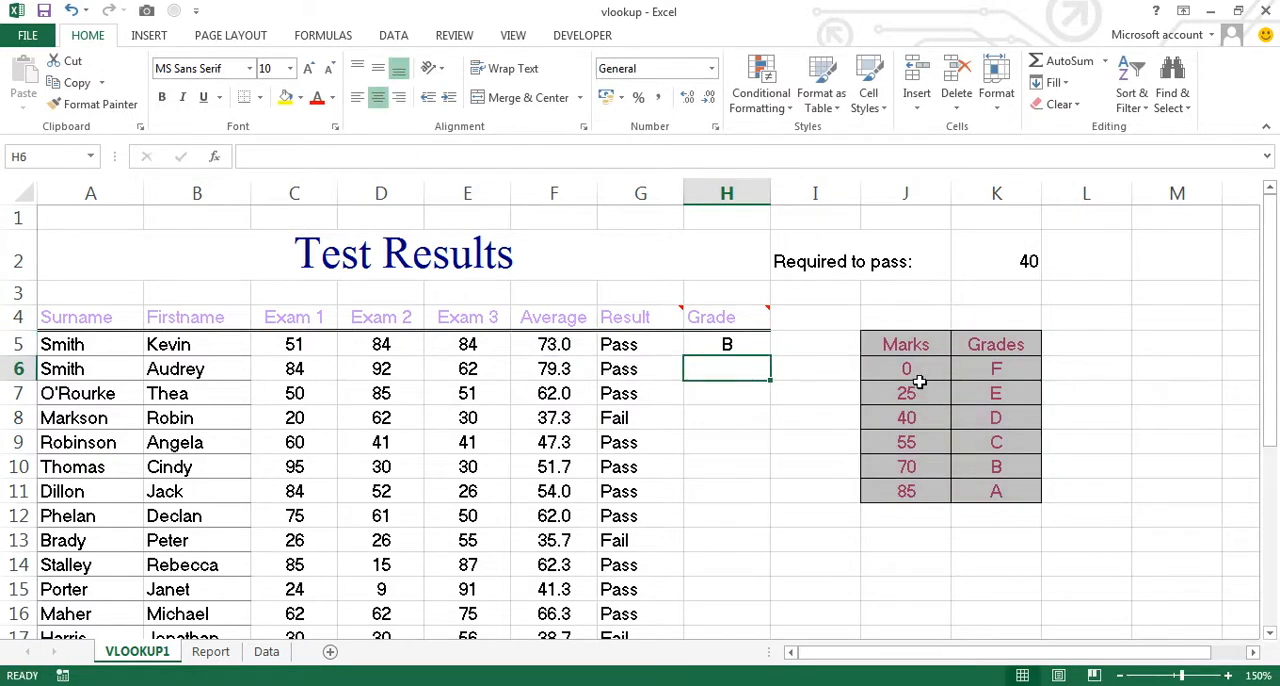
- Fill the VLOOKUP formula from H5 down the Grade column to H17 and check the last row's formula
click(730, 343)
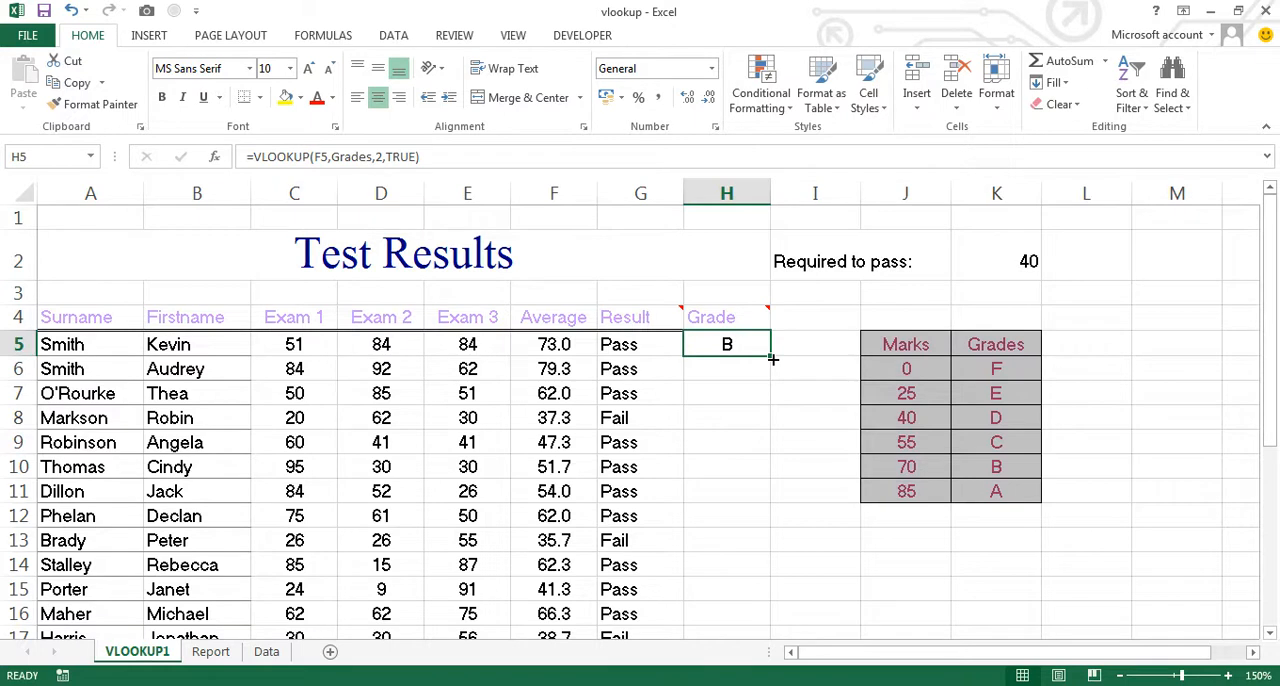
double_click(772, 358)
scroll(790, 410, down, 2)
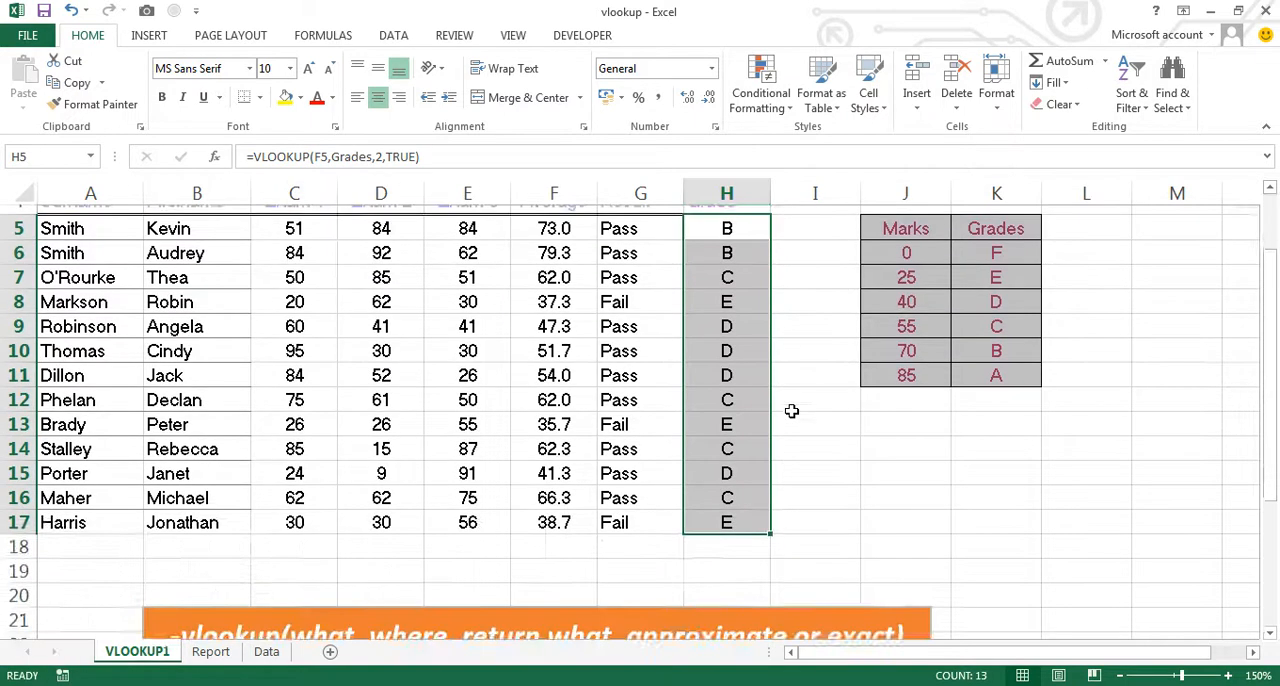
scroll(791, 411, down, 2)
click(735, 460)
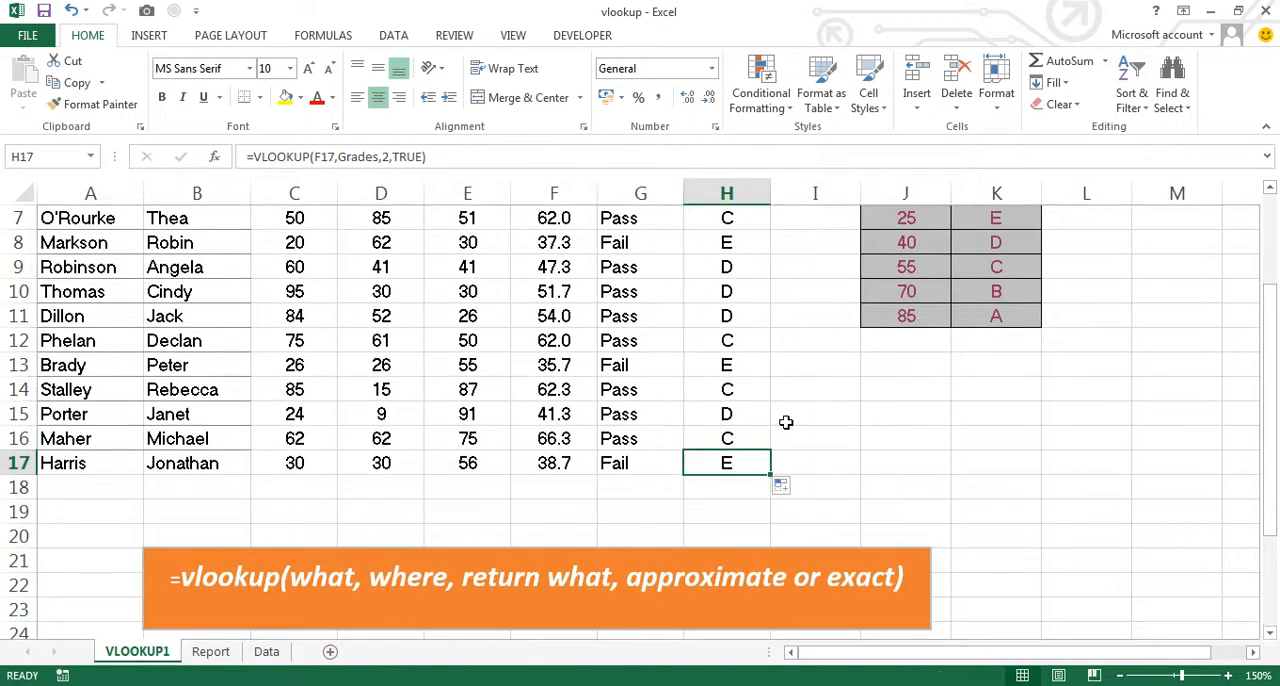
scroll(815, 416, up, 3)
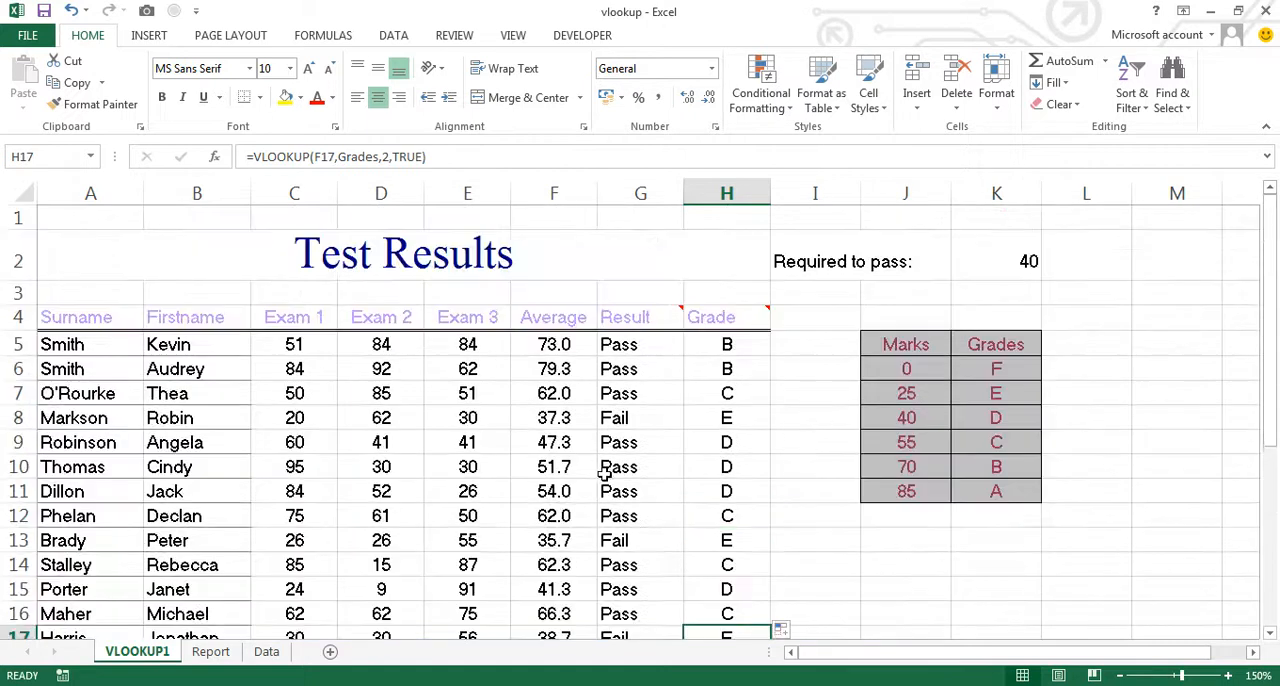
- Examine the blank Order Report form on the Report sheet and the order details table on the Data sheet
click(214, 655)
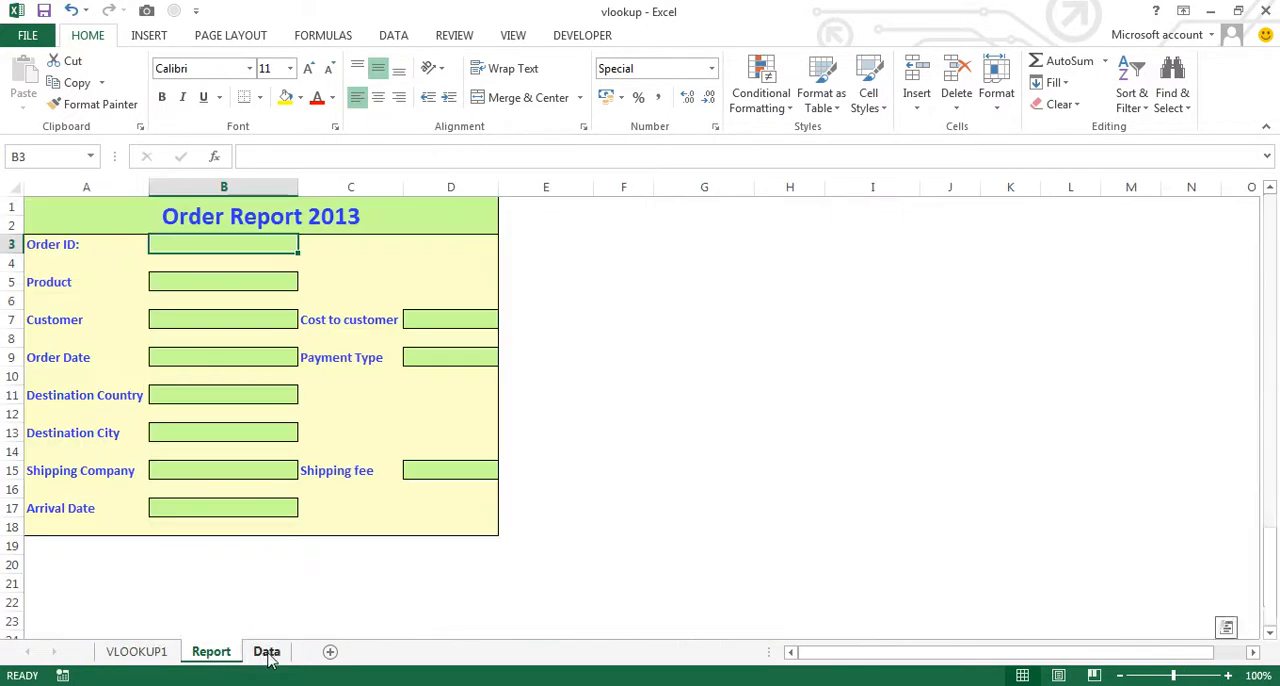
click(266, 652)
scroll(185, 322, up, 5)
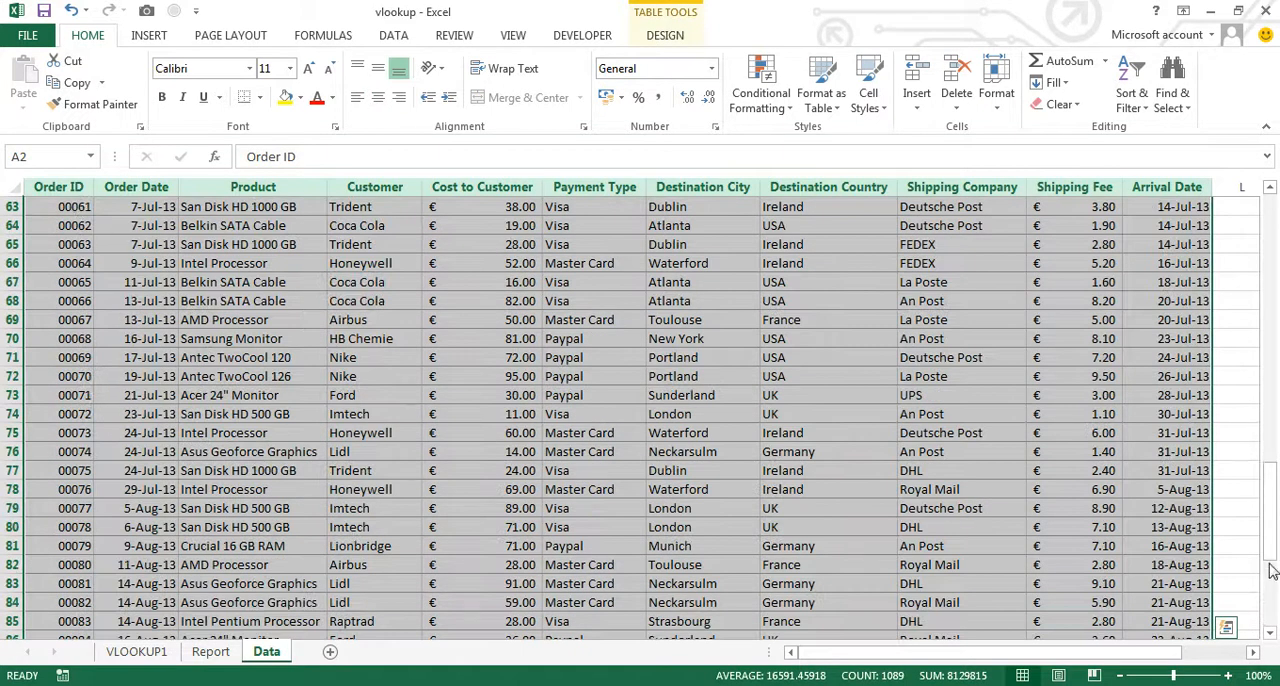
click(76, 362)
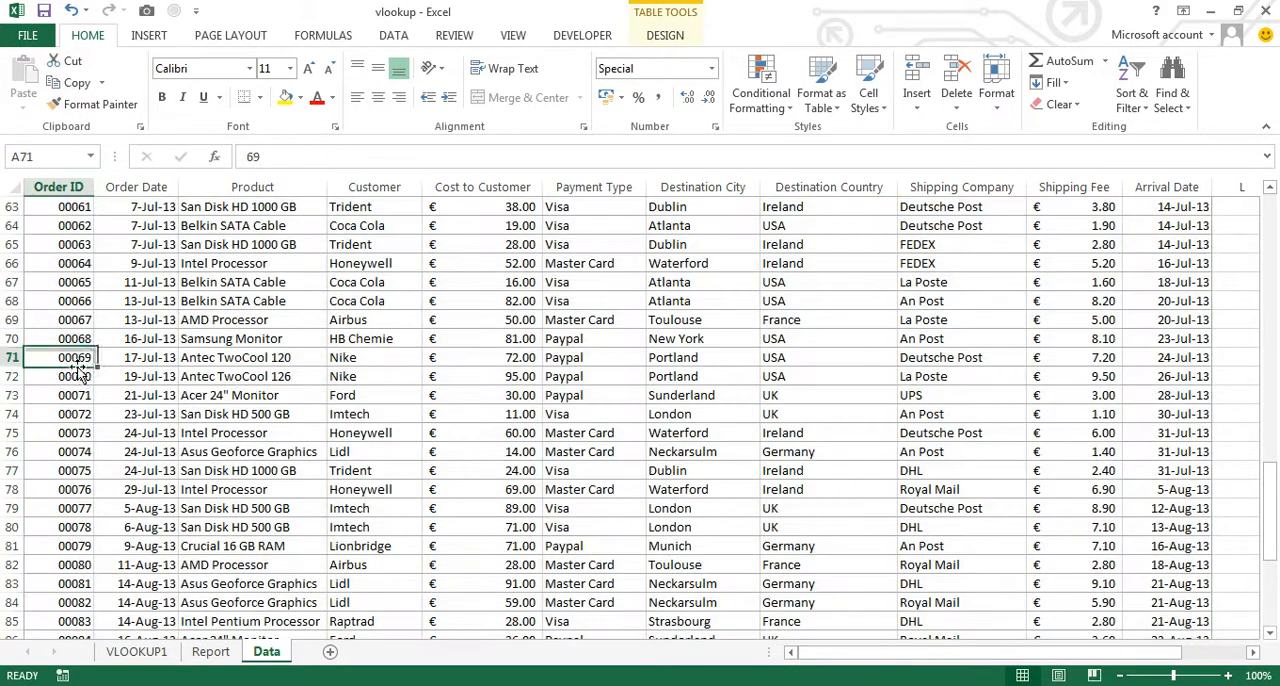
click(222, 658)
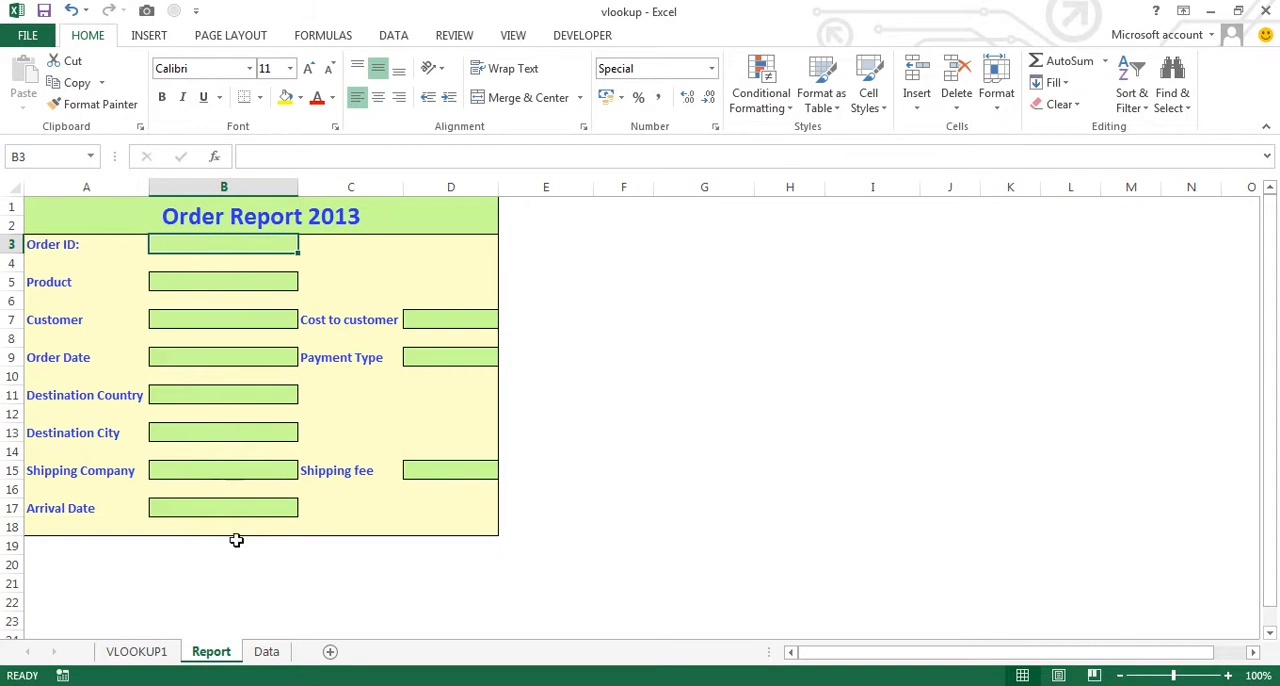
click(266, 651)
drag(1272, 470, 1238, 180)
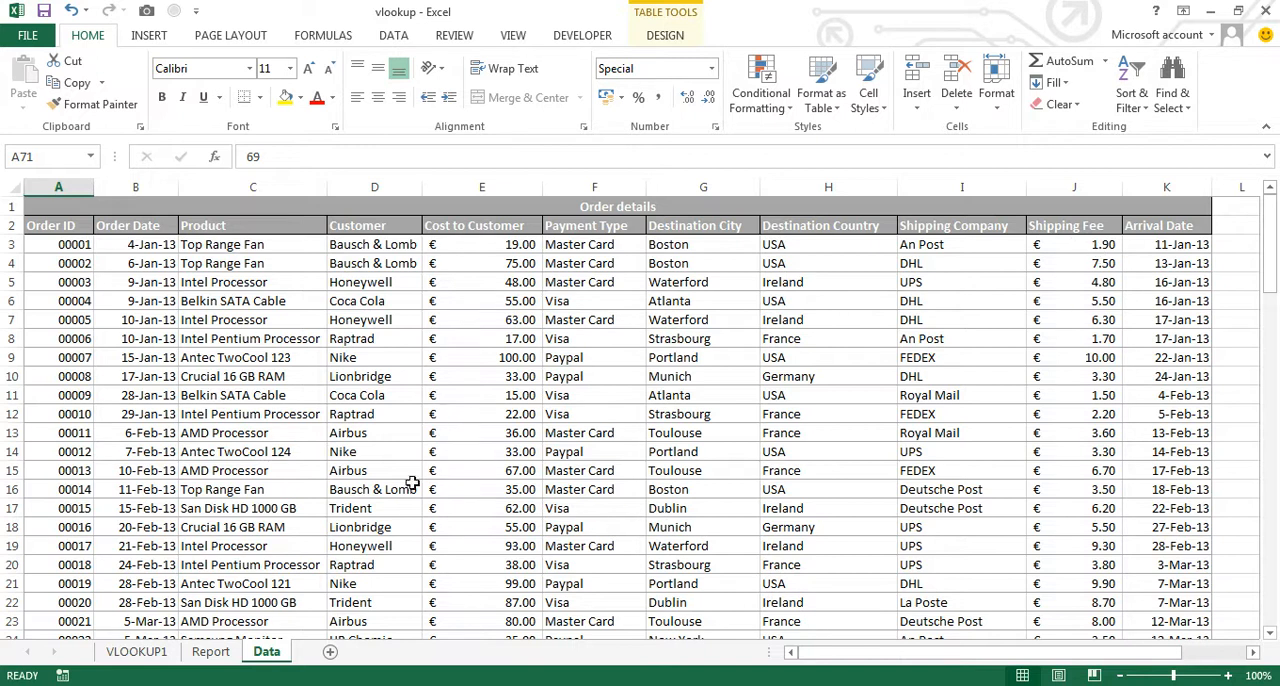
- Add data validation to the Order ID cell B3 on the Report sheet, allowing values from a List
click(222, 651)
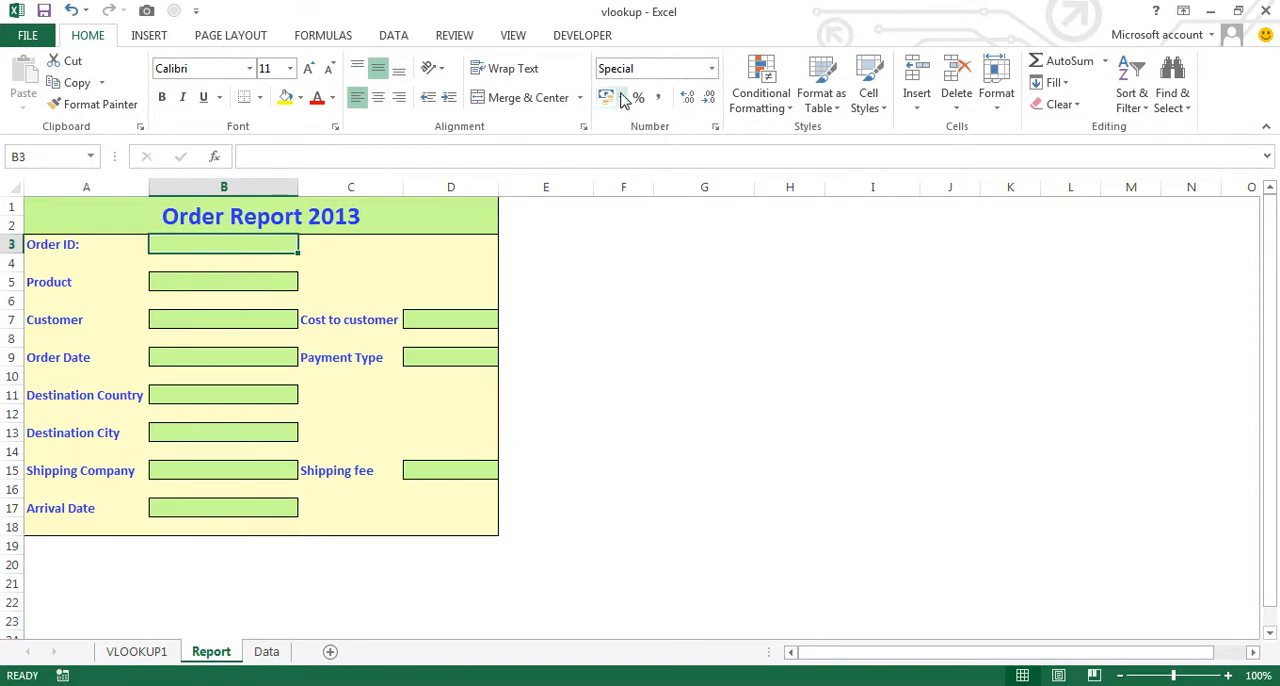
click(394, 35)
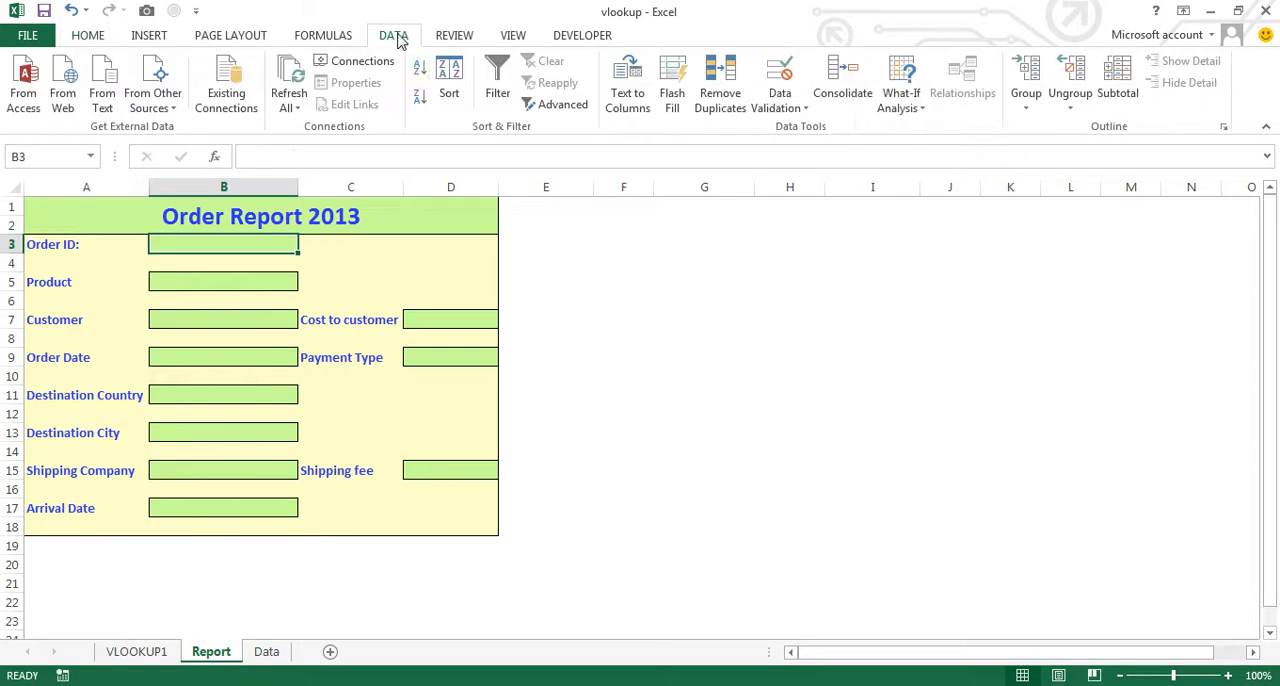
click(783, 106)
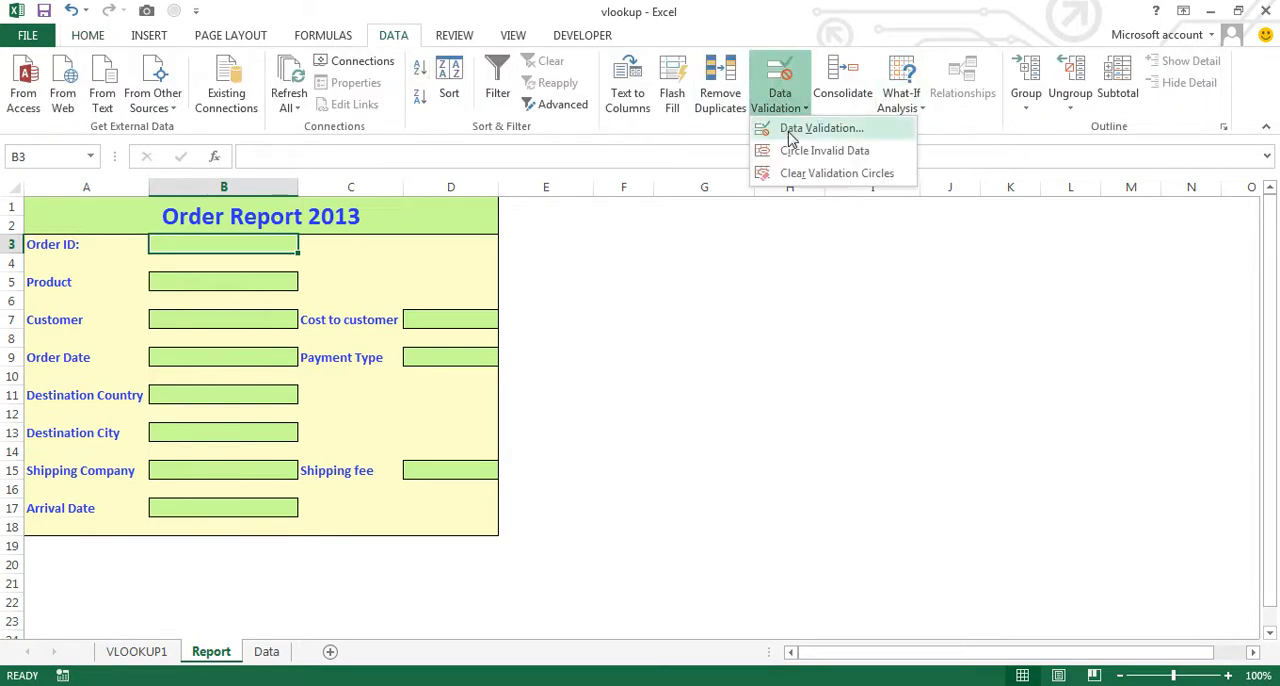
click(785, 128)
click(940, 306)
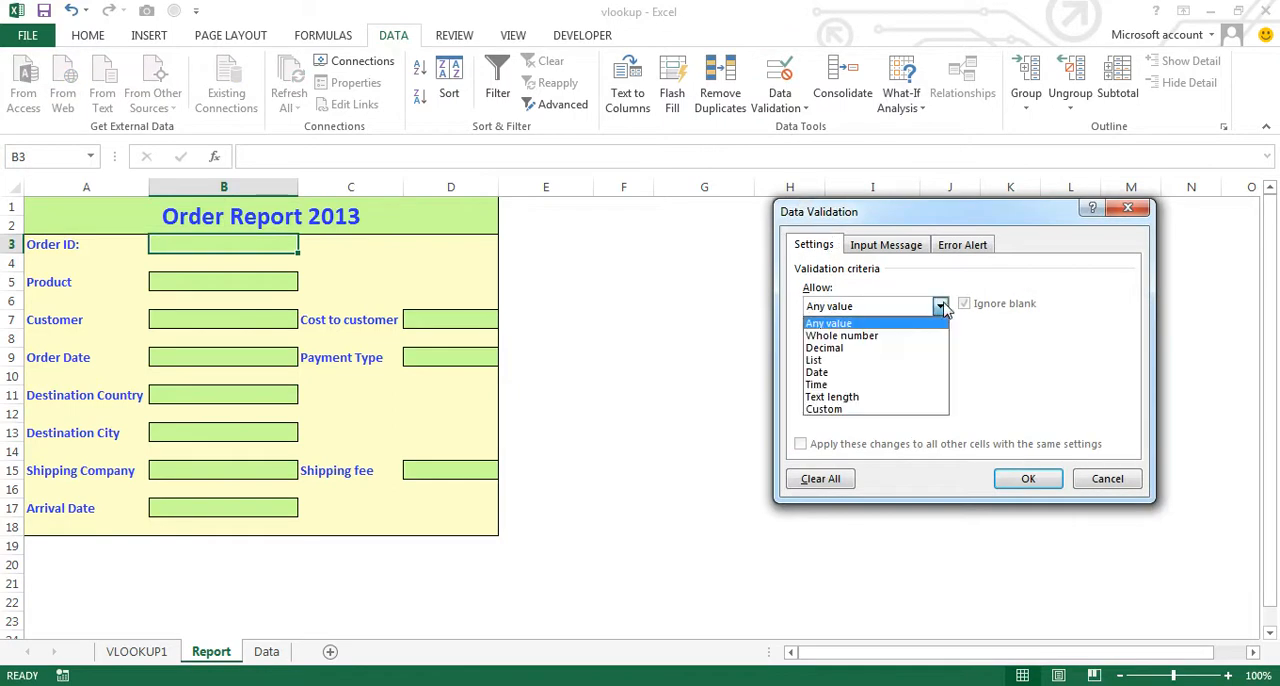
click(903, 371)
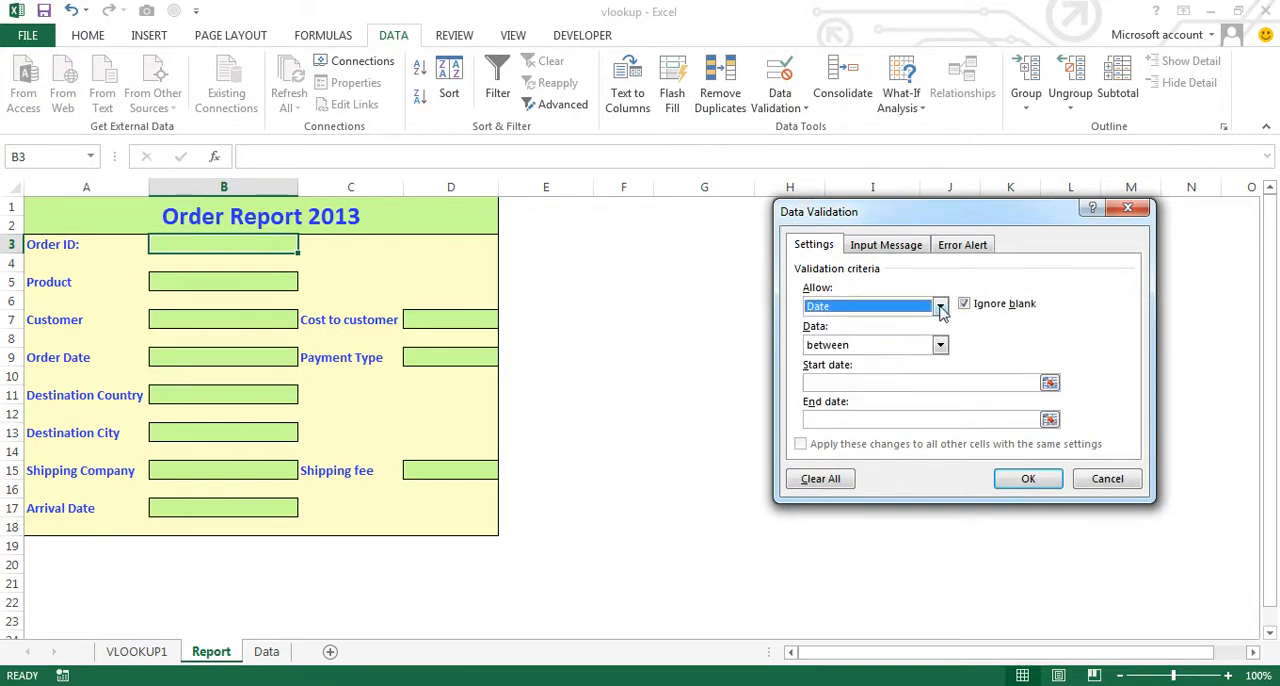
click(940, 306)
click(866, 359)
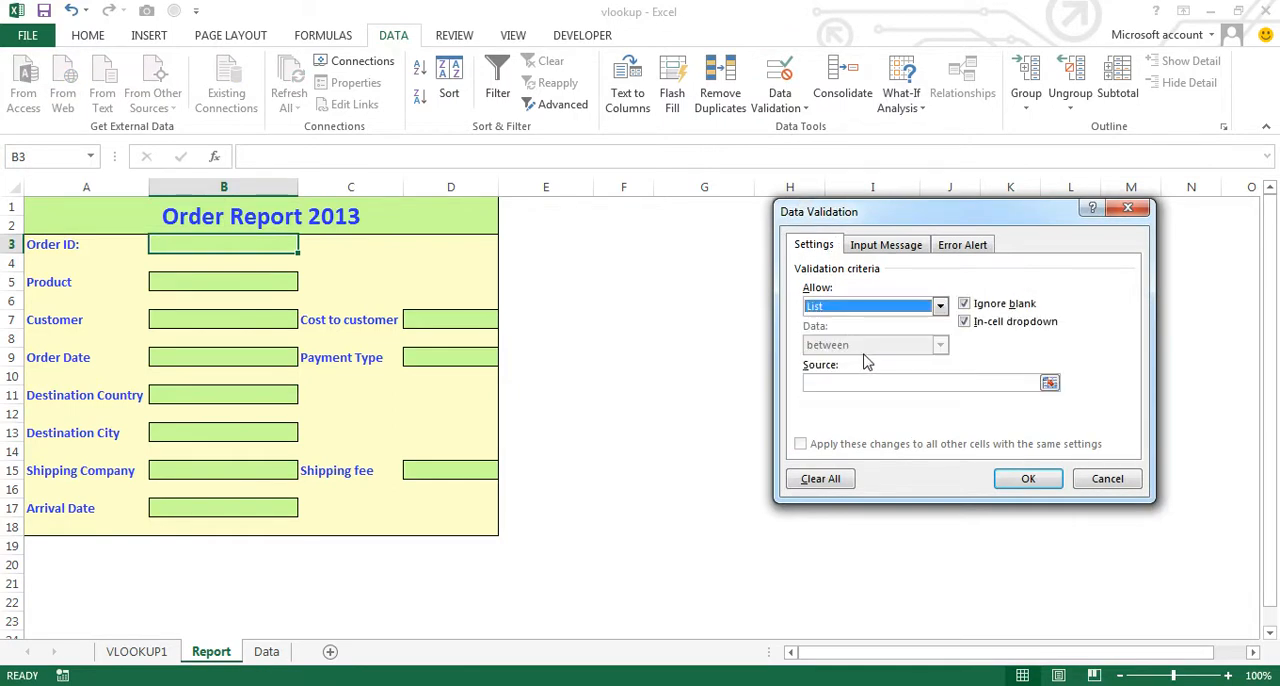
- Set the validation source to Data!$A$3:$A$100, apply it, and choose the first order ID from B3's dropdown
click(871, 386)
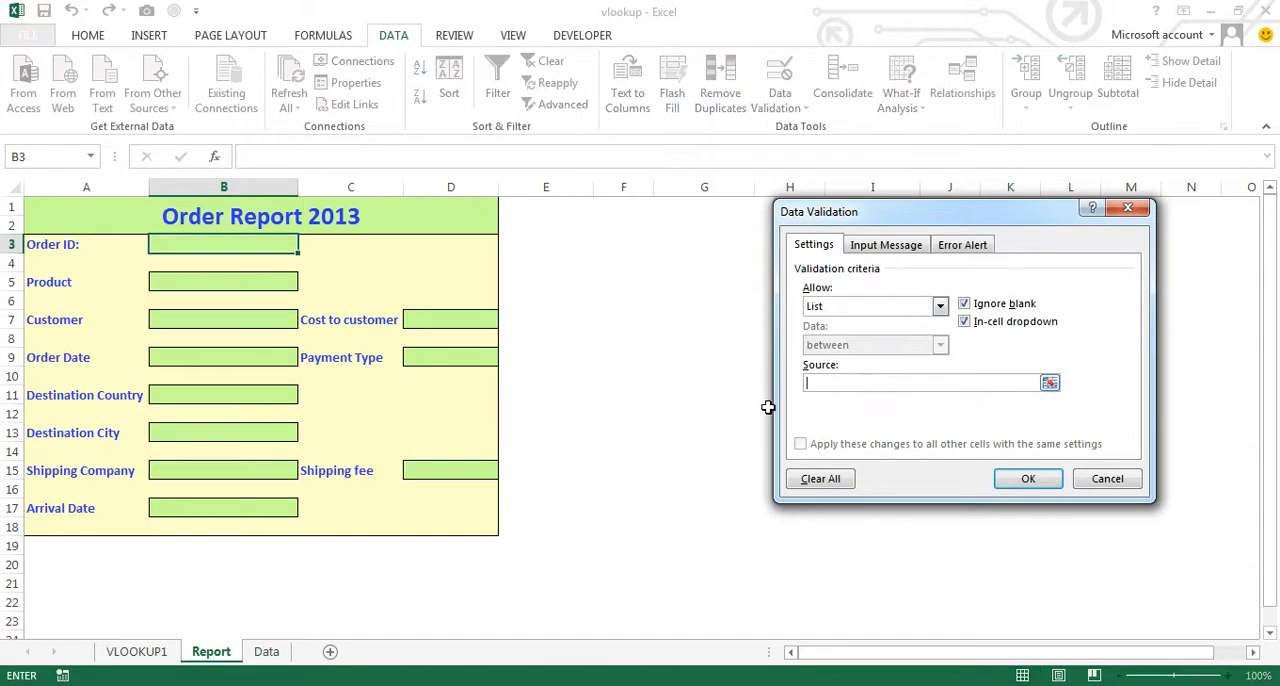
click(266, 652)
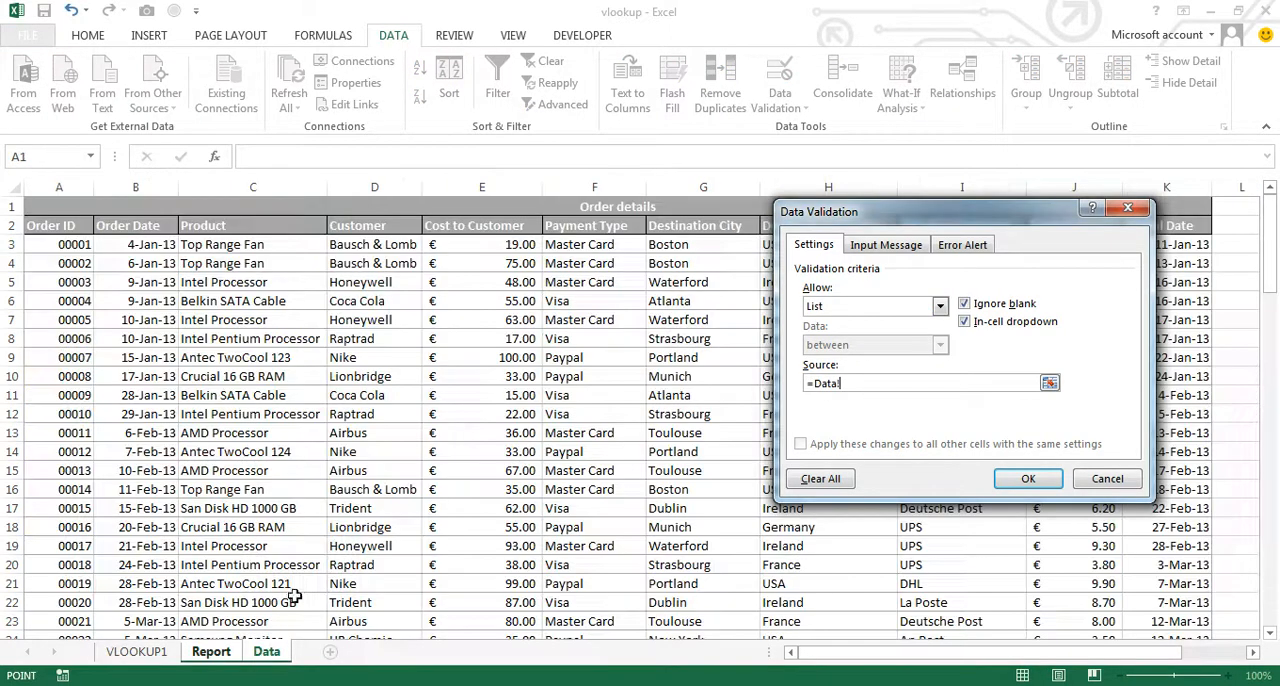
click(67, 244)
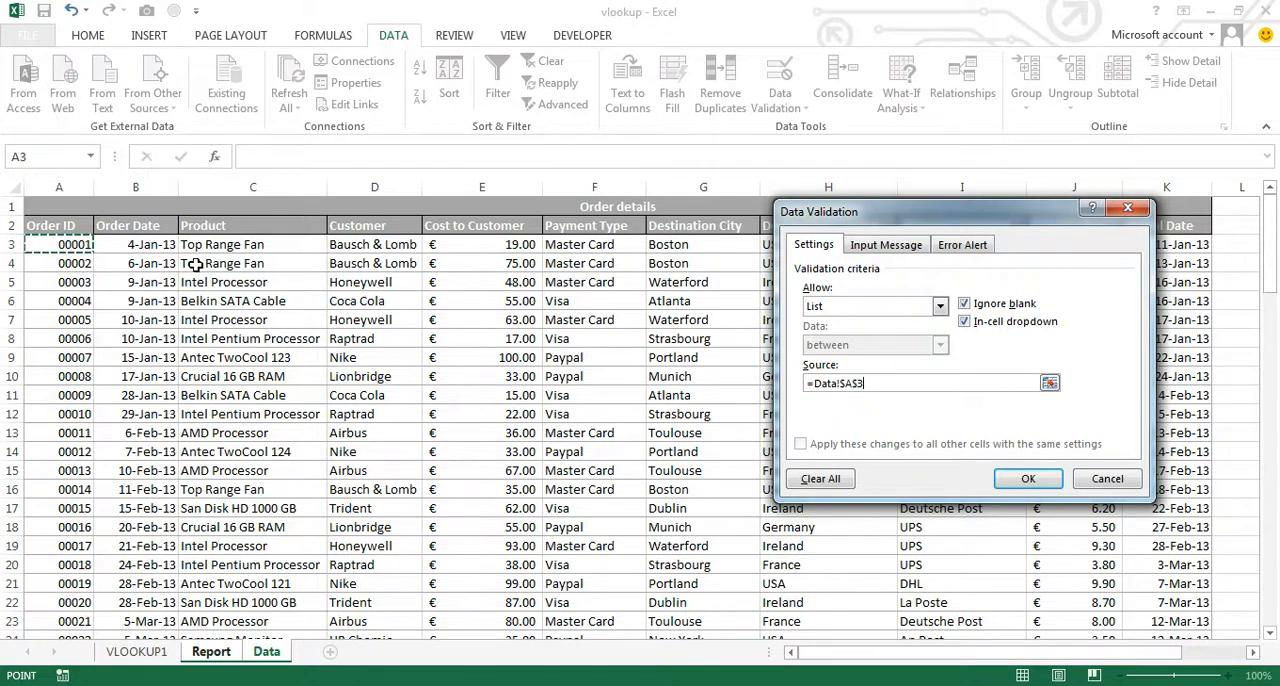
key(ctrl+shift+Down)
click(1035, 478)
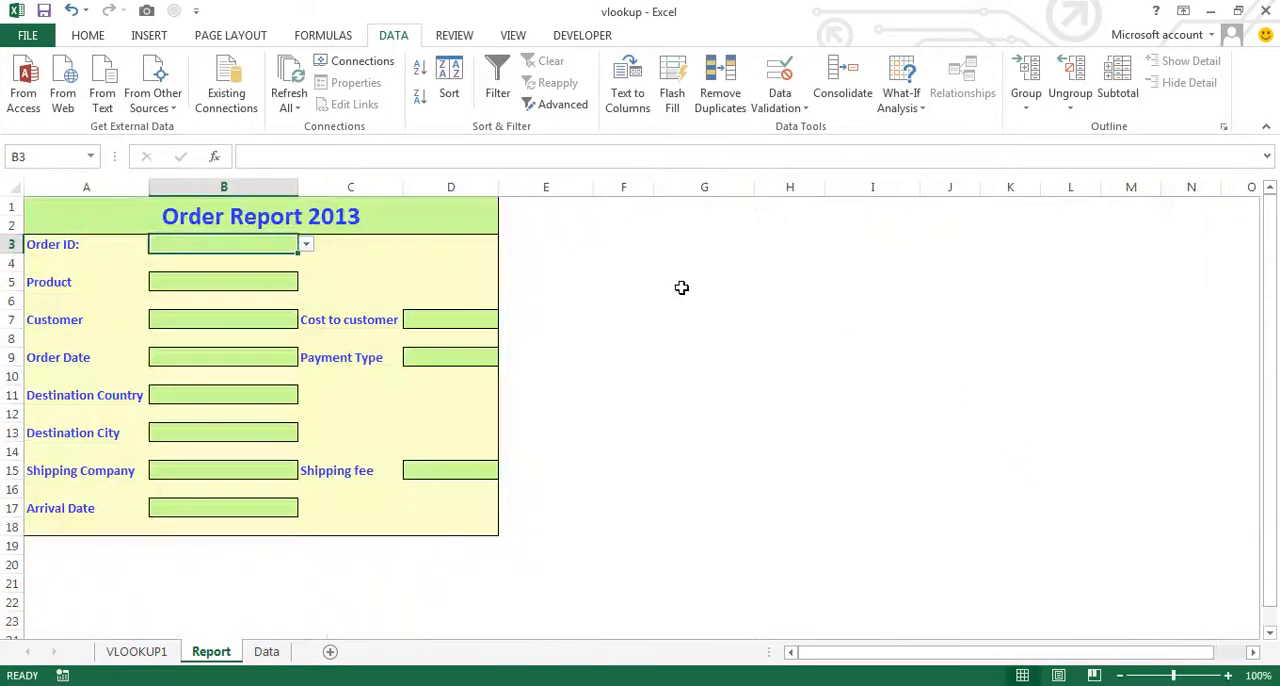
click(307, 245)
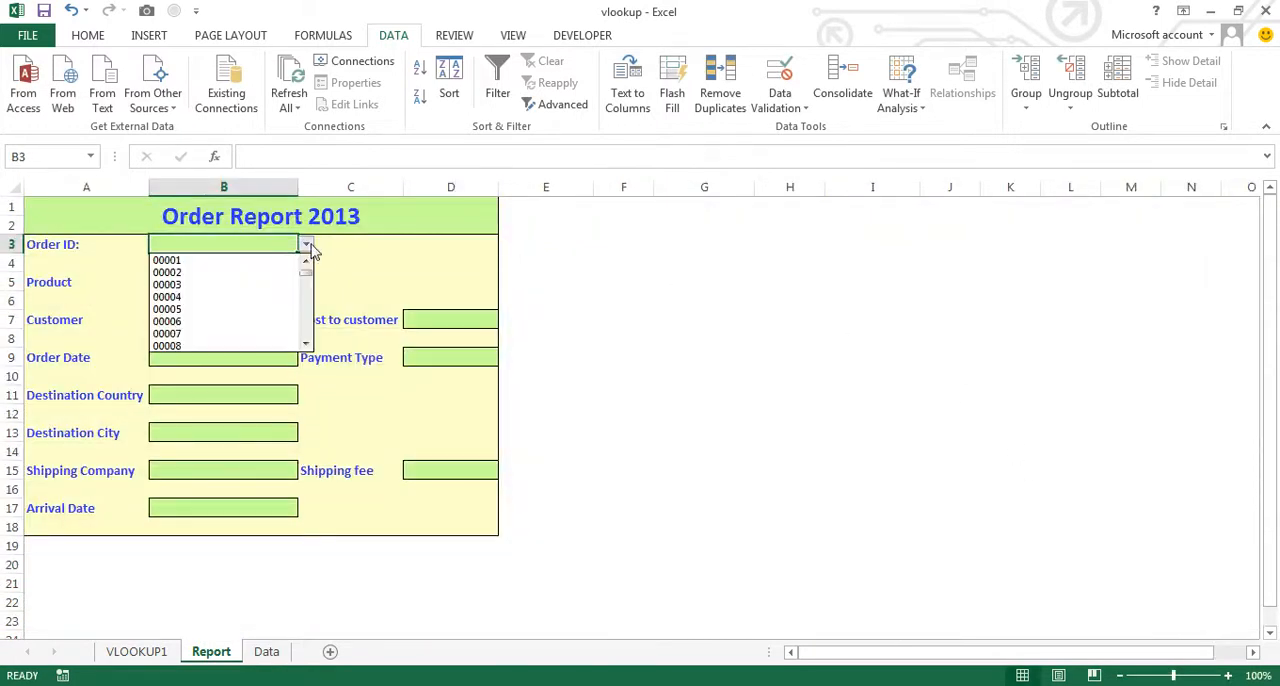
click(257, 262)
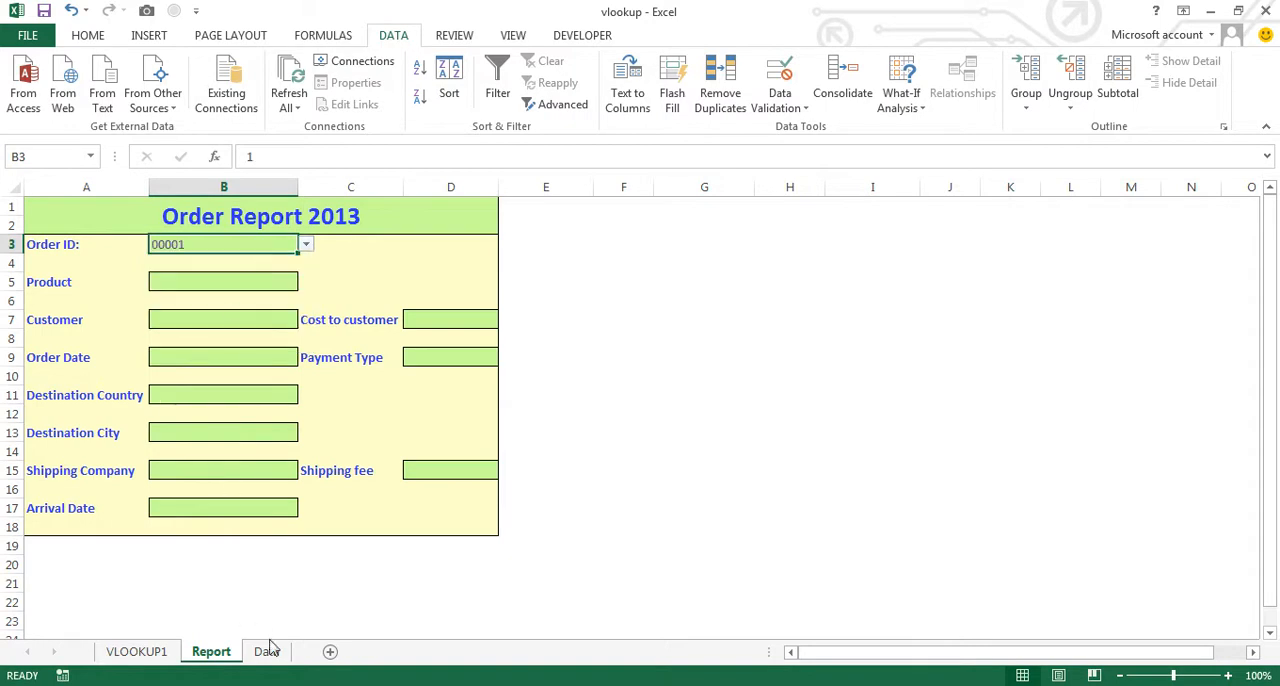
- Name the whole order details range on the Data sheet, from the Order ID header in A2 to K100, OrderTable
click(266, 651)
drag(1270, 600, 1270, 264)
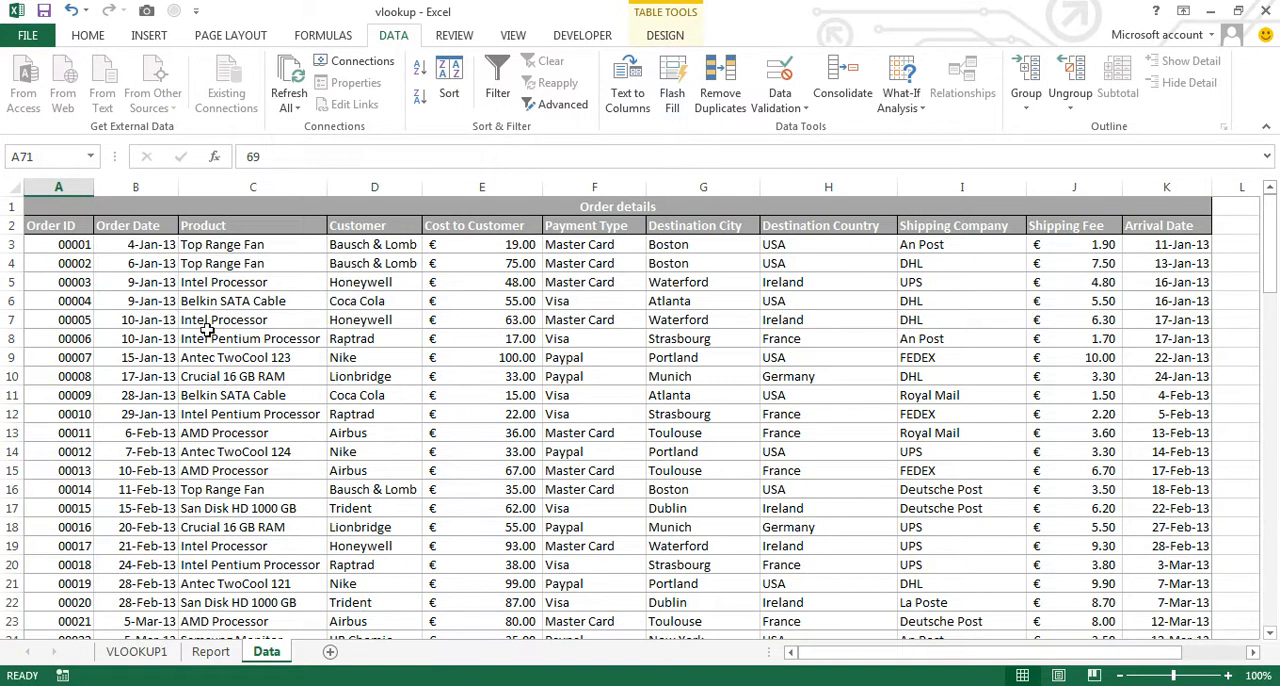
click(62, 225)
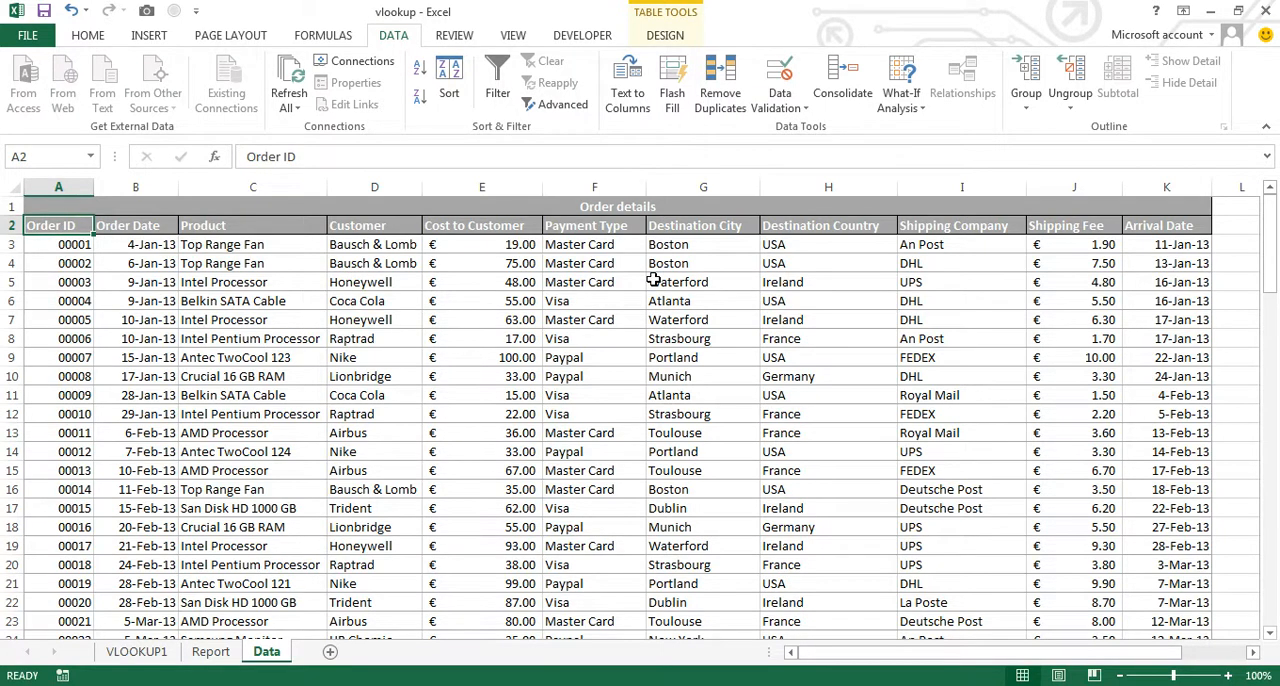
key(ctrl+shift+Down)
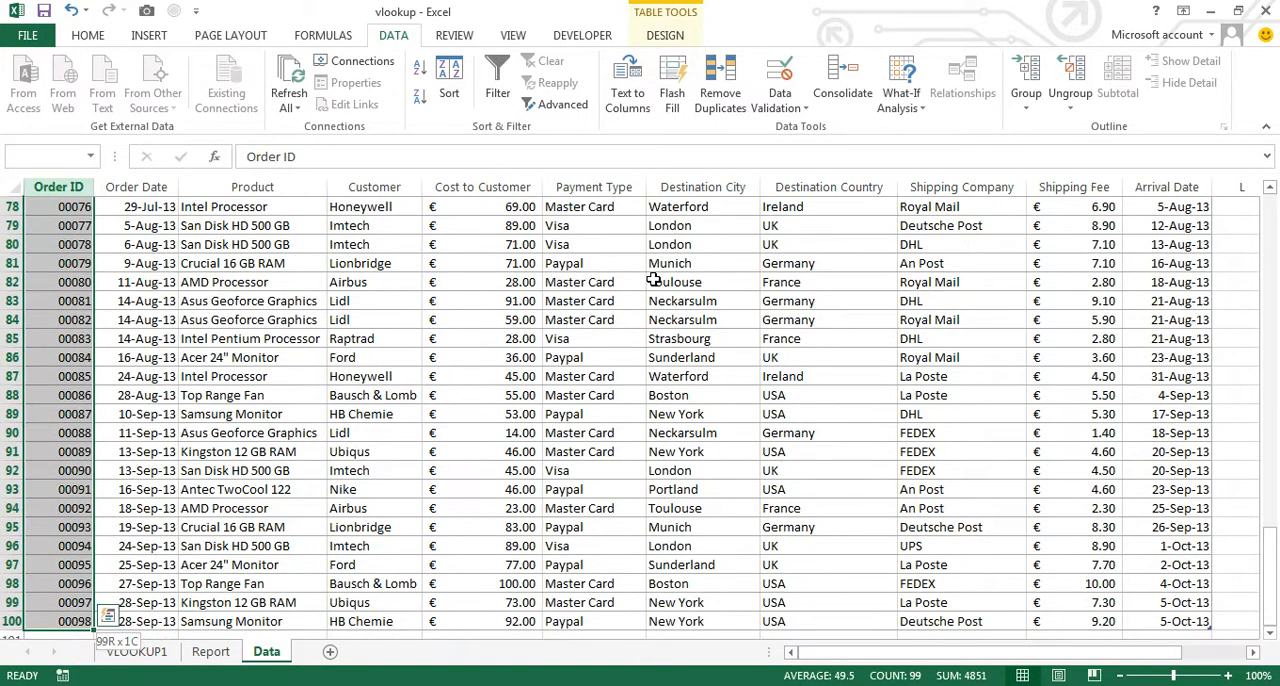
key(ctrl+shift+Right)
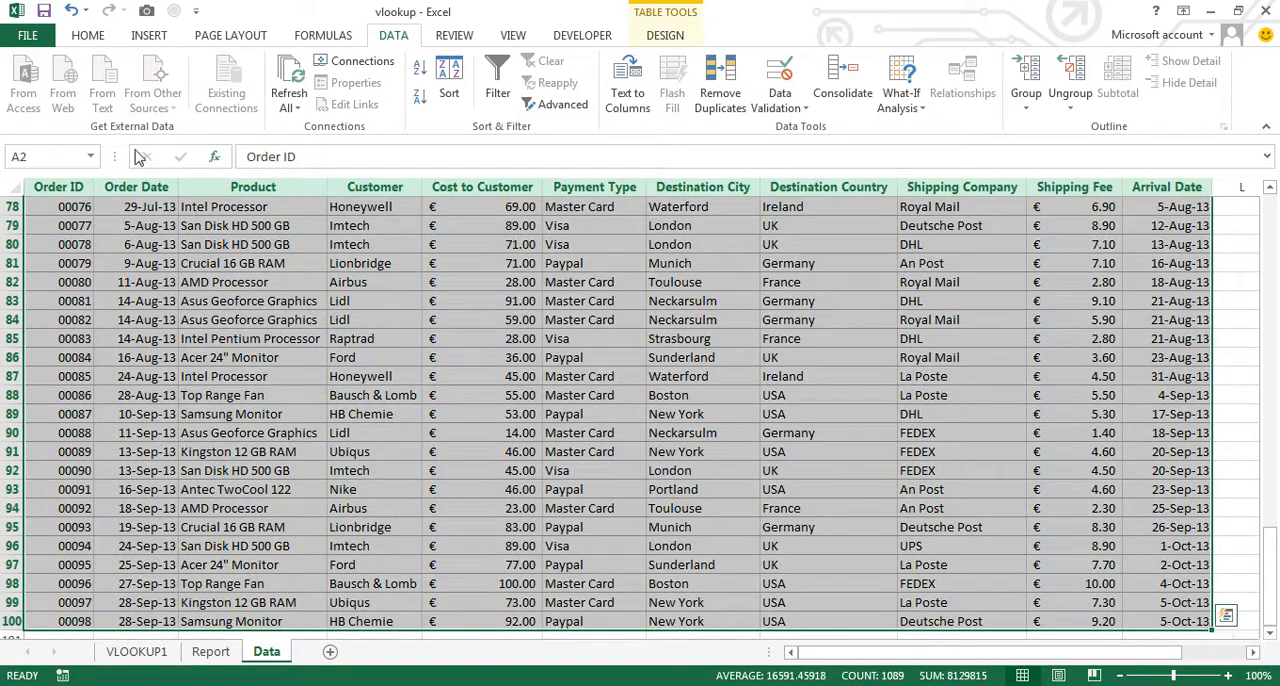
click(54, 151)
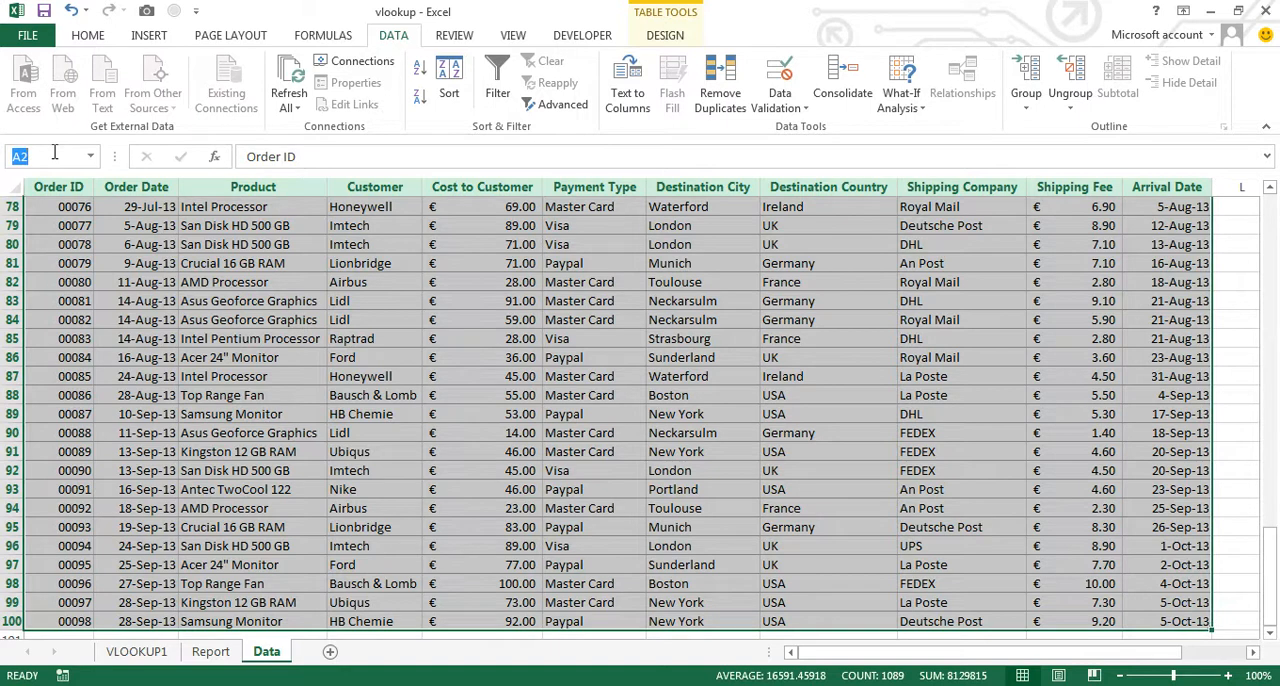
text(OrderTable)
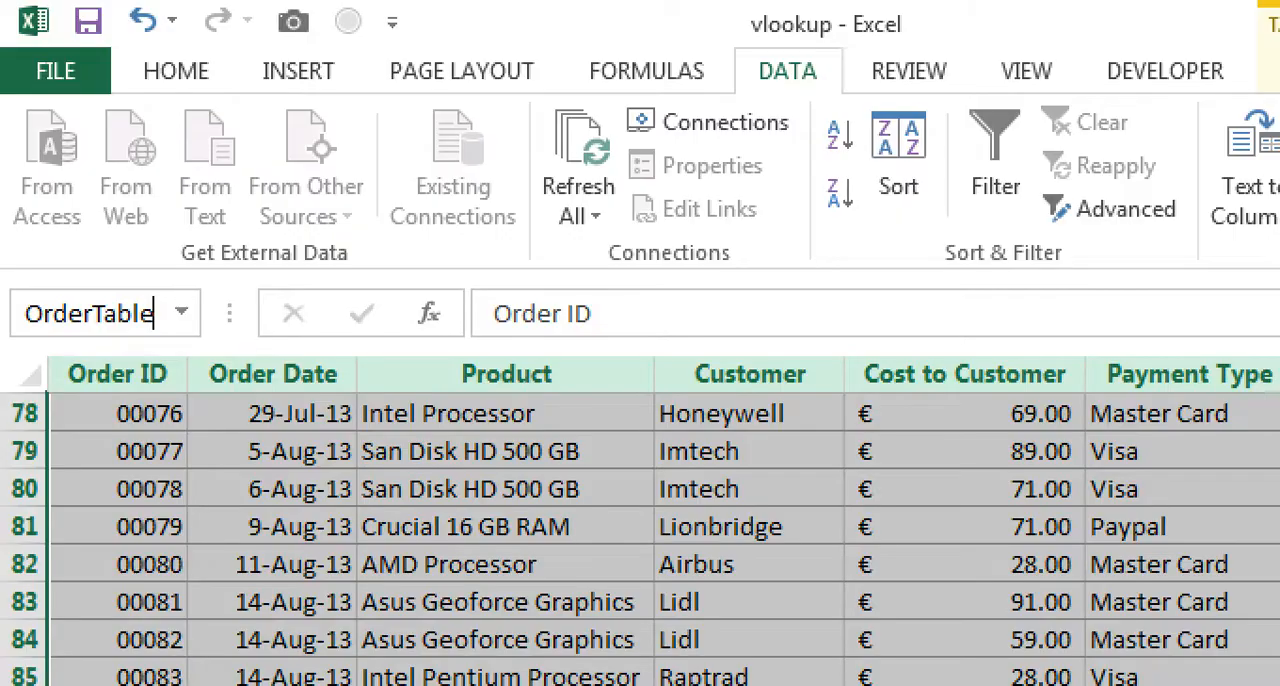
key(Return)
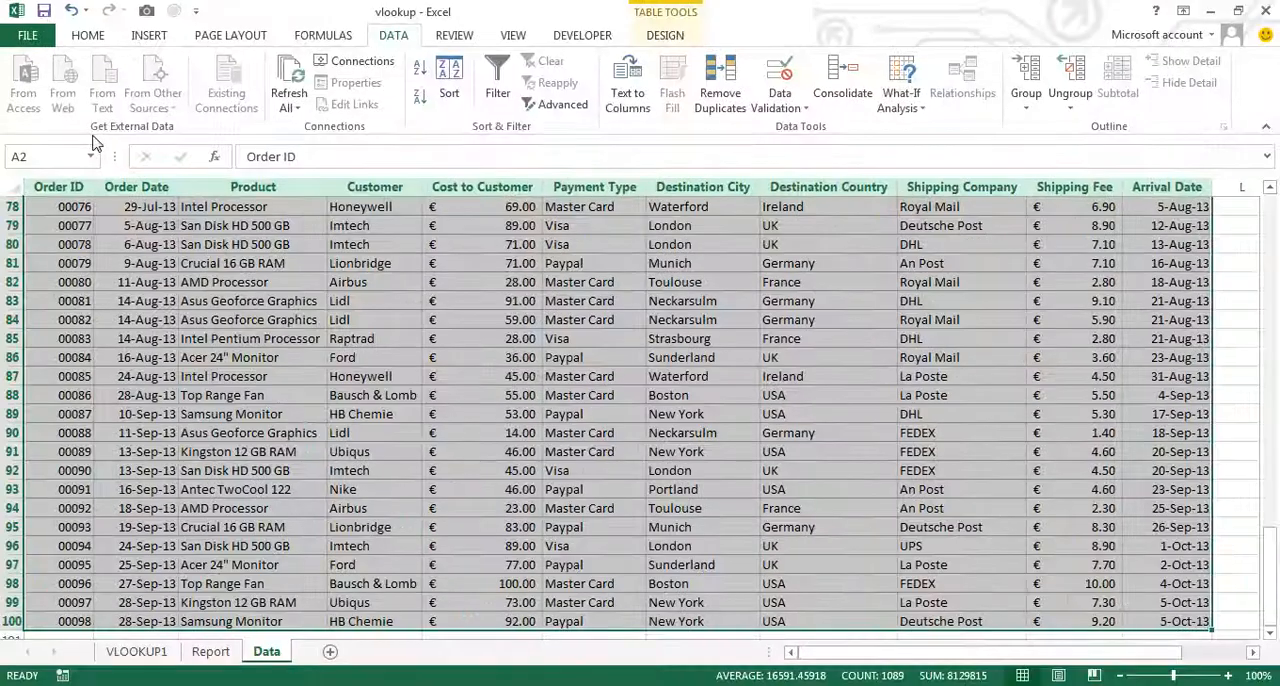
- Go to the OrderTable range by its name to check which cells it covers
click(52, 153)
text(OrderTable)
key(Return)
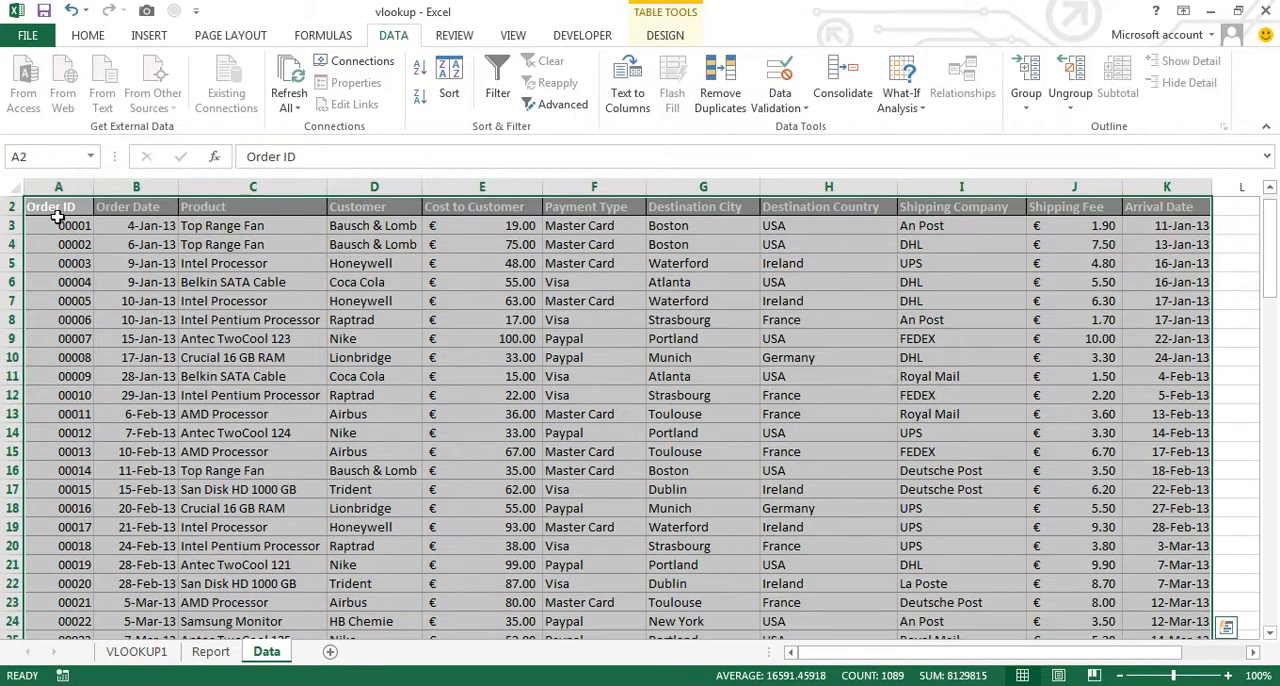
click(61, 224)
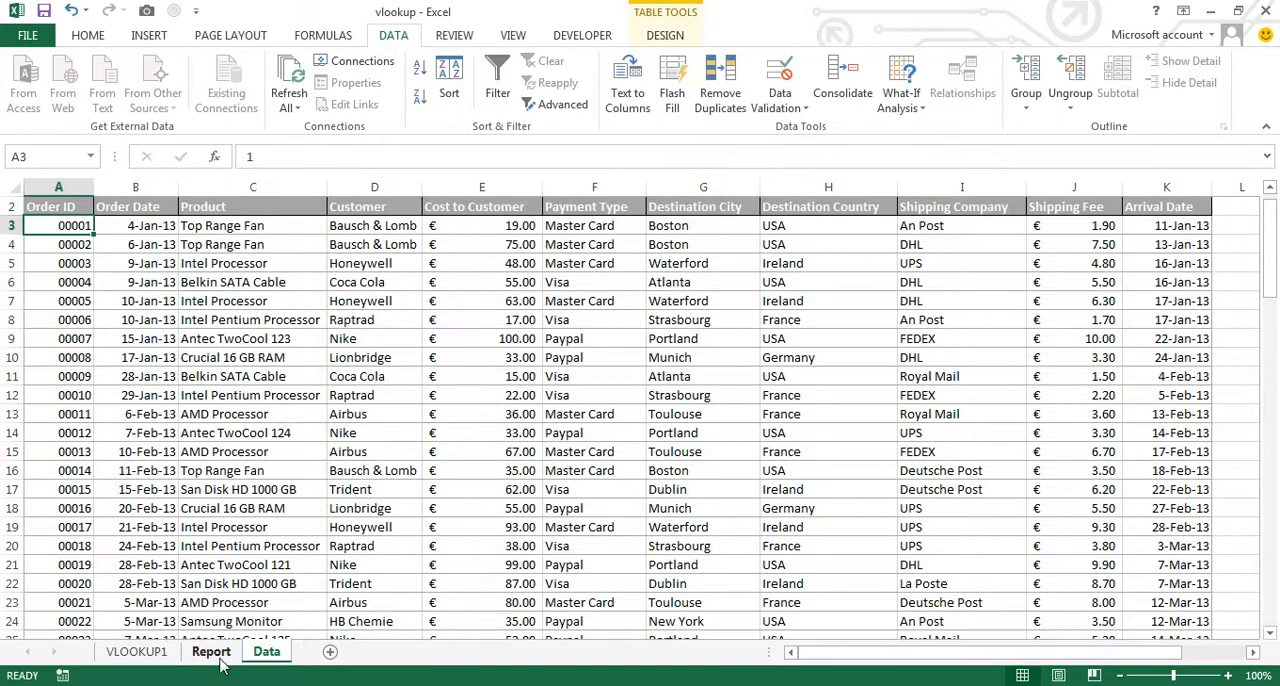
- Start a VLOOKUP formula in the Product cell B5 on the Report sheet, using Order ID cell B3 as the lookup value
click(211, 651)
click(211, 285)
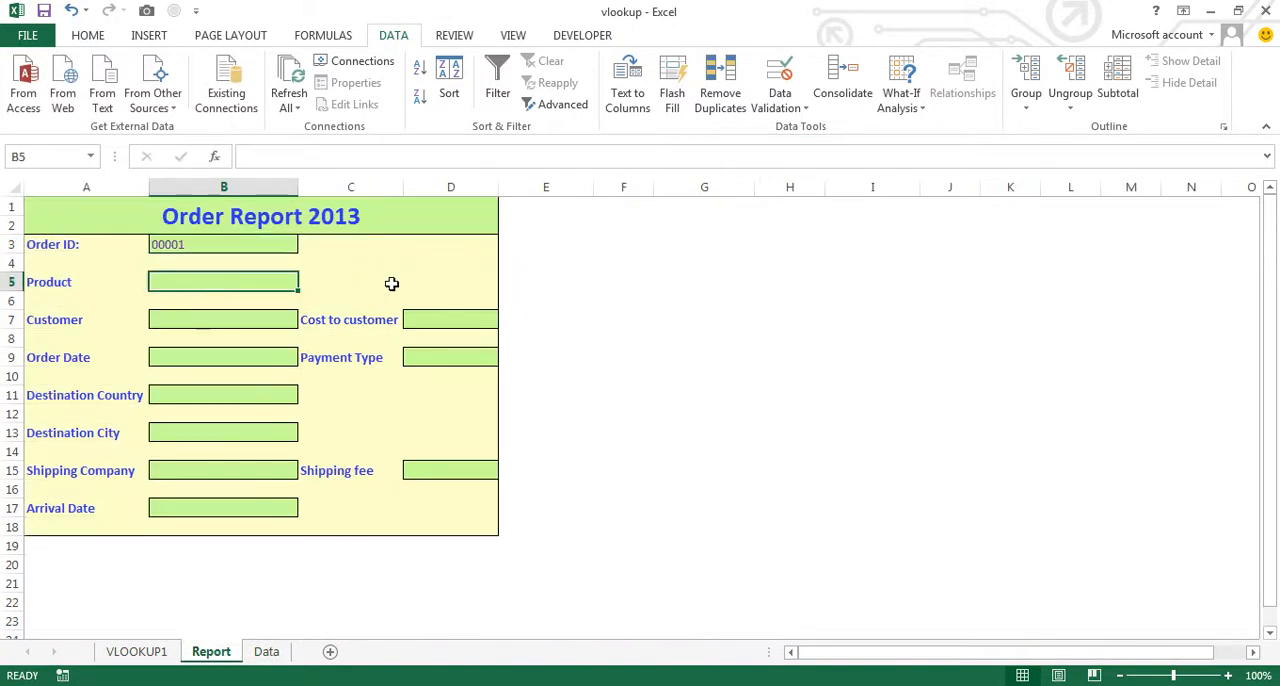
text(=)
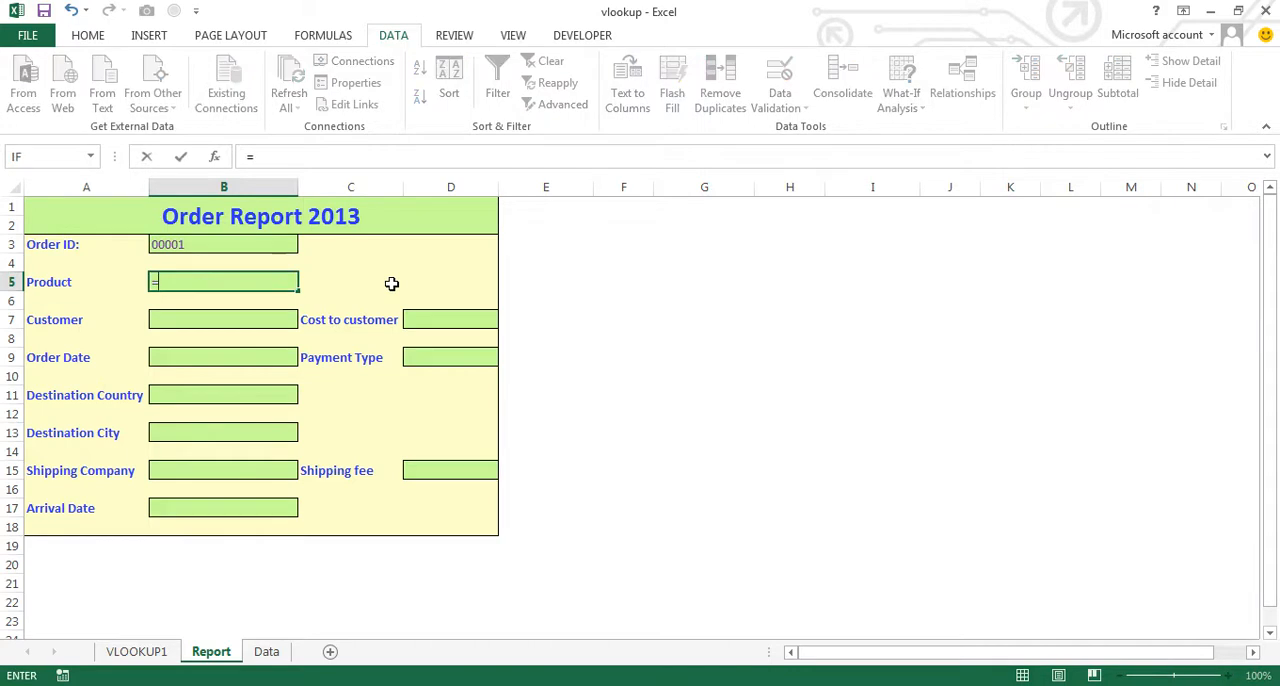
text(vlookup()
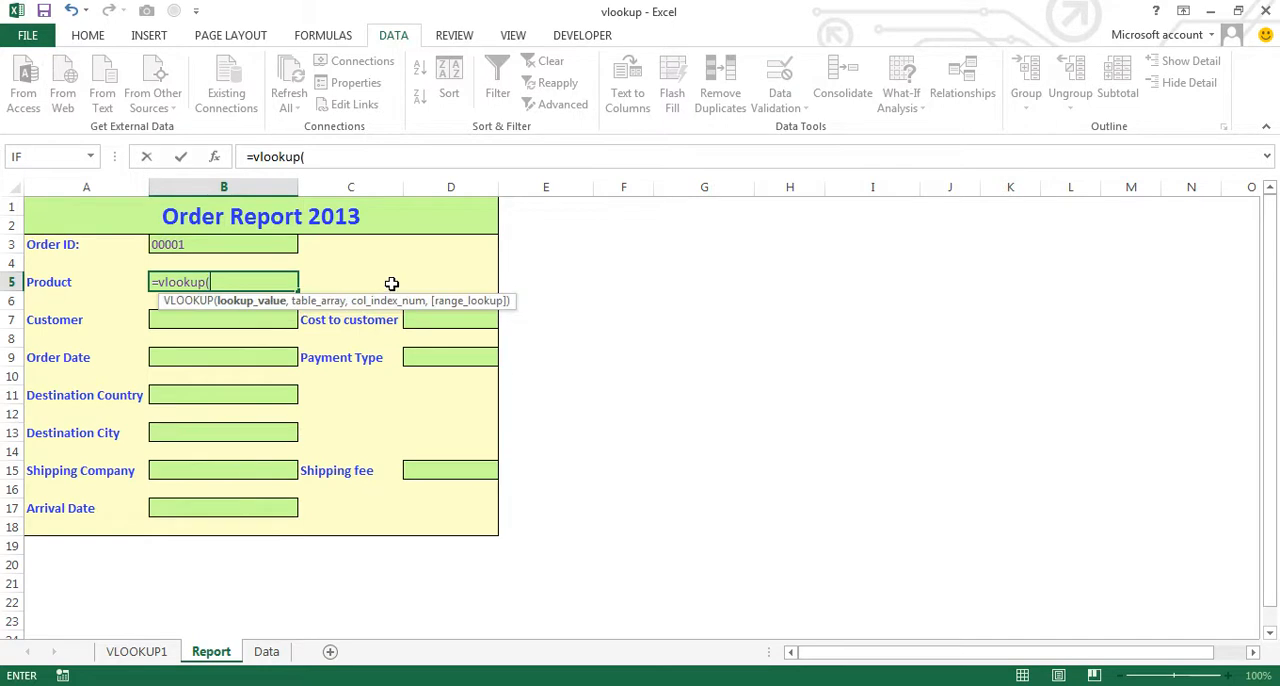
click(185, 247)
text(,)
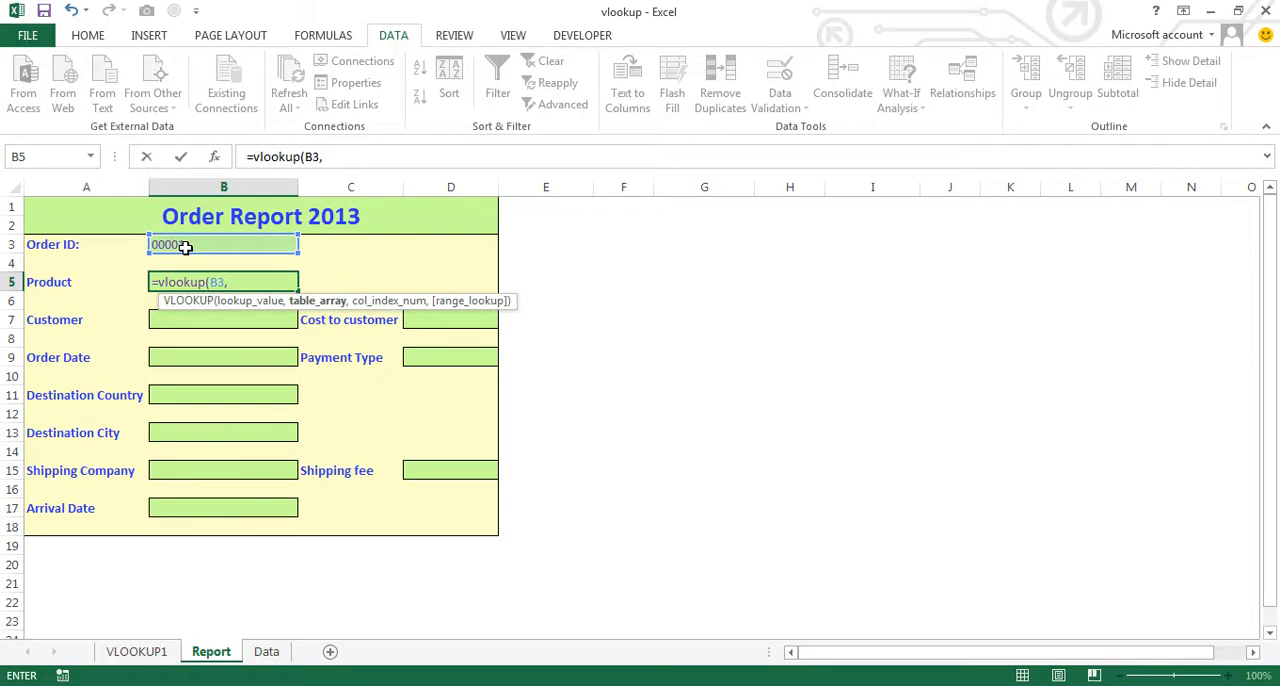
text(Order)
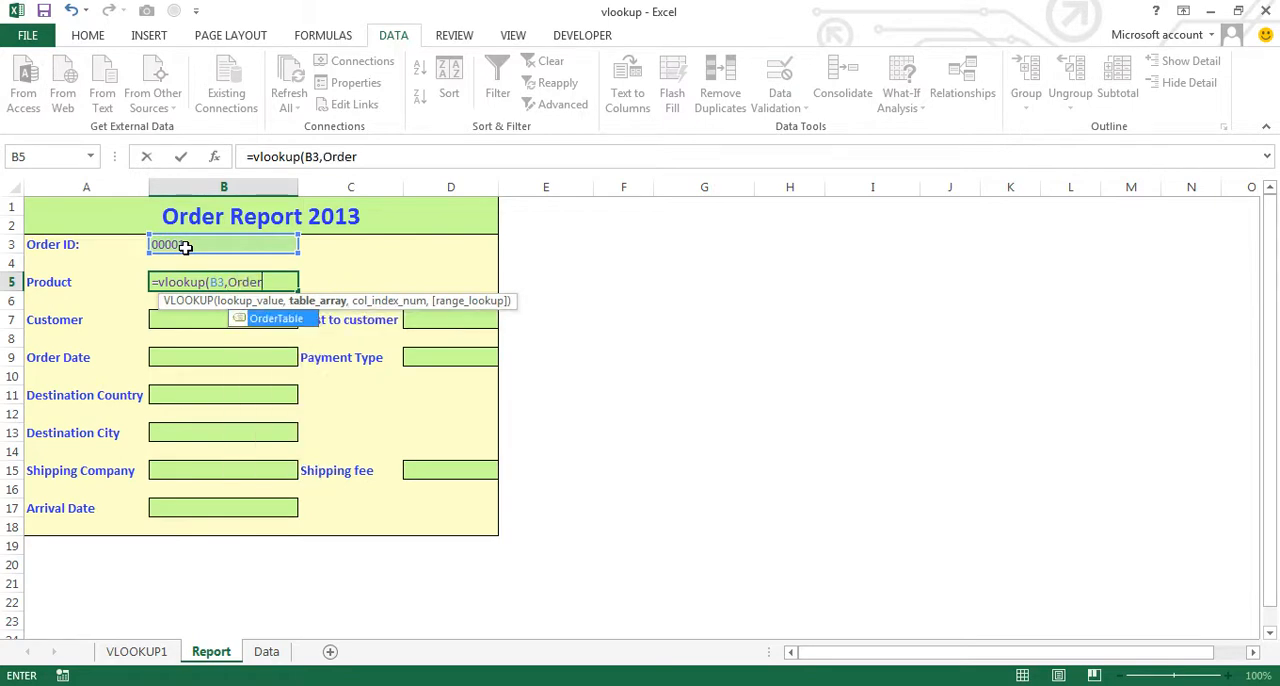
- Use the named range OrderTable as the table array of the B5 formula
double_click(286, 320)
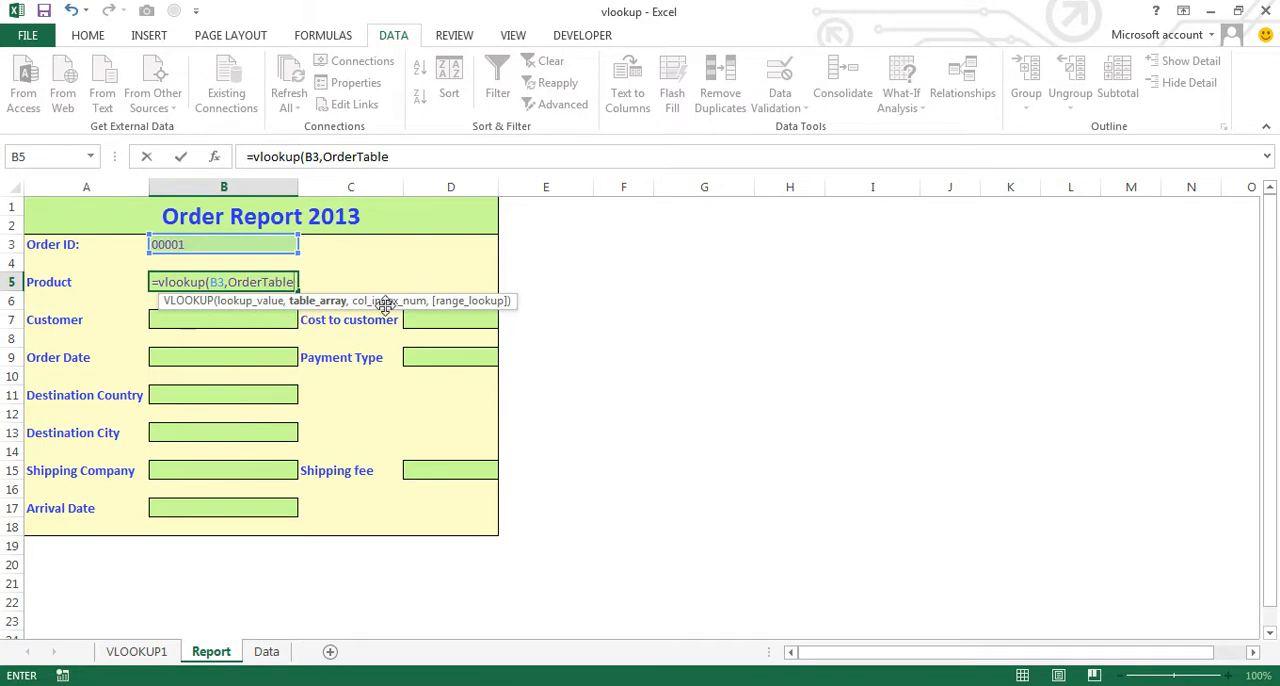
text(,)
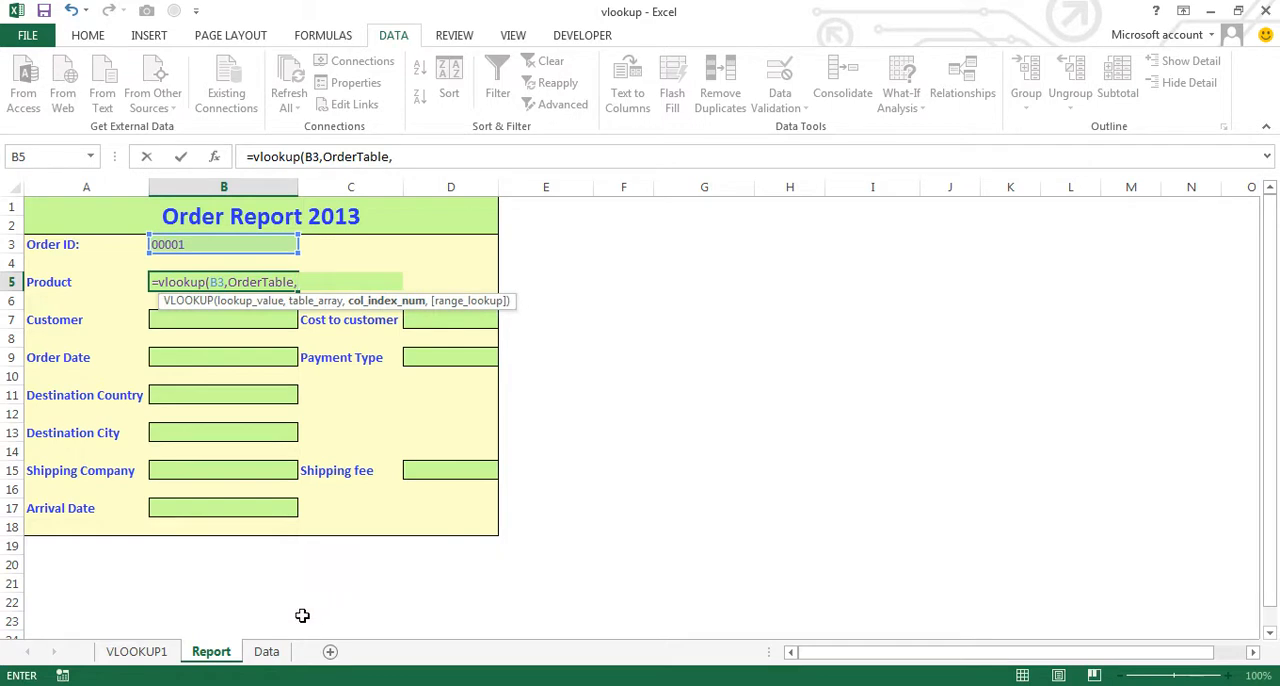
- Check the Product column's position on the Data sheet and complete the B5 formula with column index 3 and FALSE for an exact match
click(264, 652)
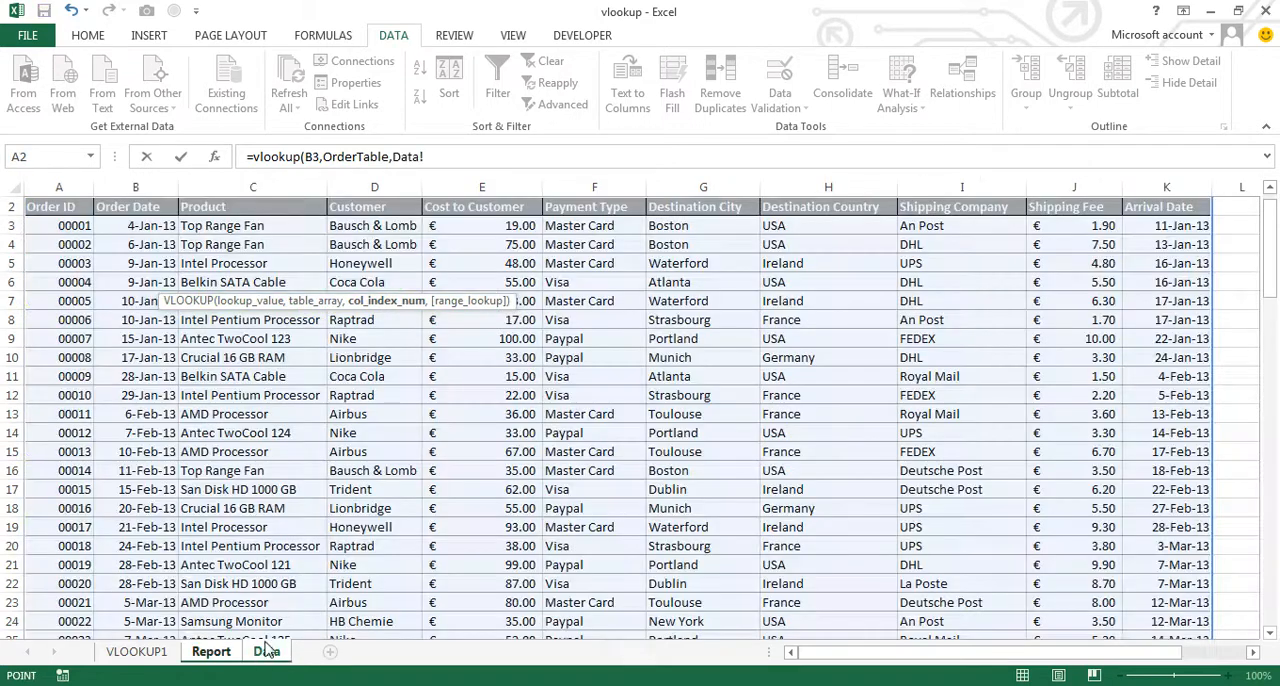
click(448, 155)
key(BackSpace)
key(BackSpace)
key(BackSpace)
key(BackSpace)
key(BackSpace)
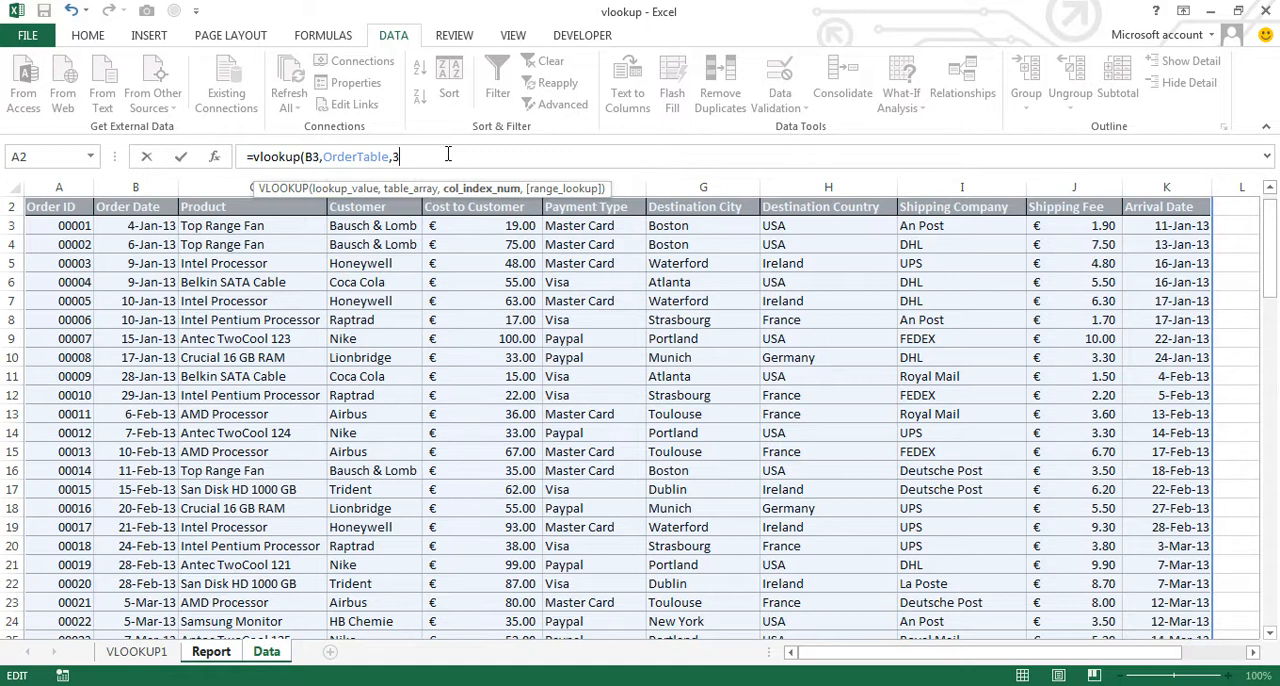
text(3,)
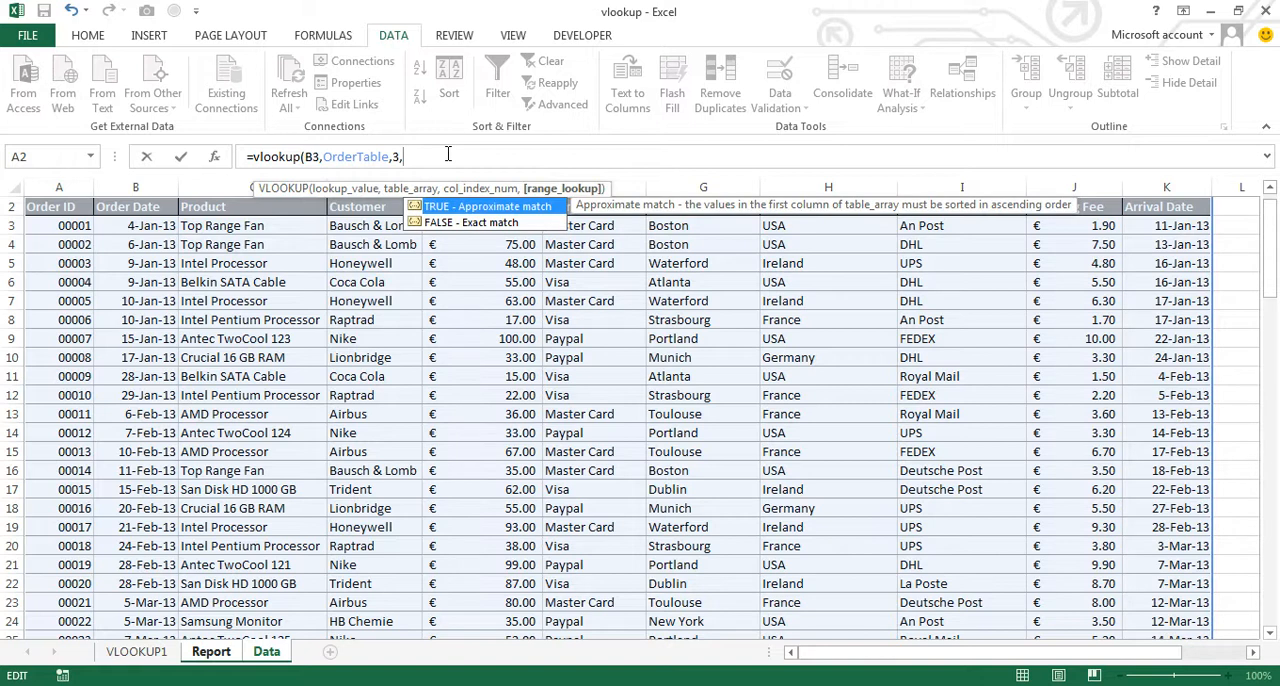
key(Down)
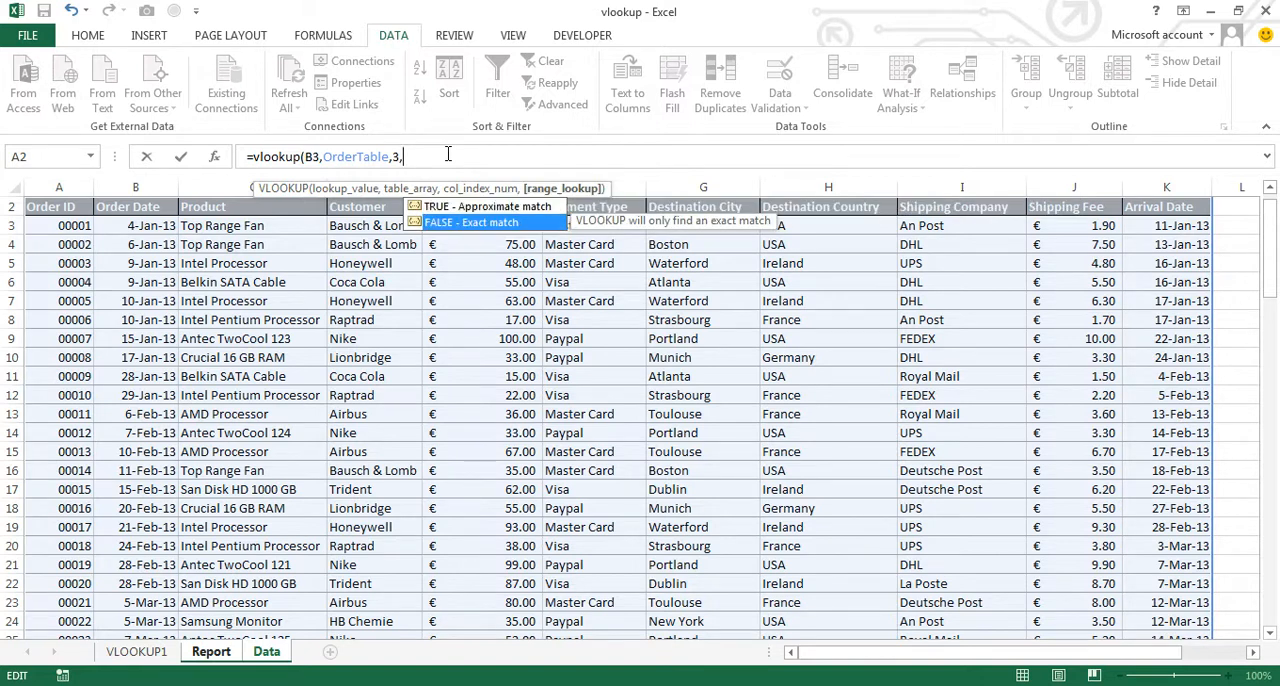
key(Tab)
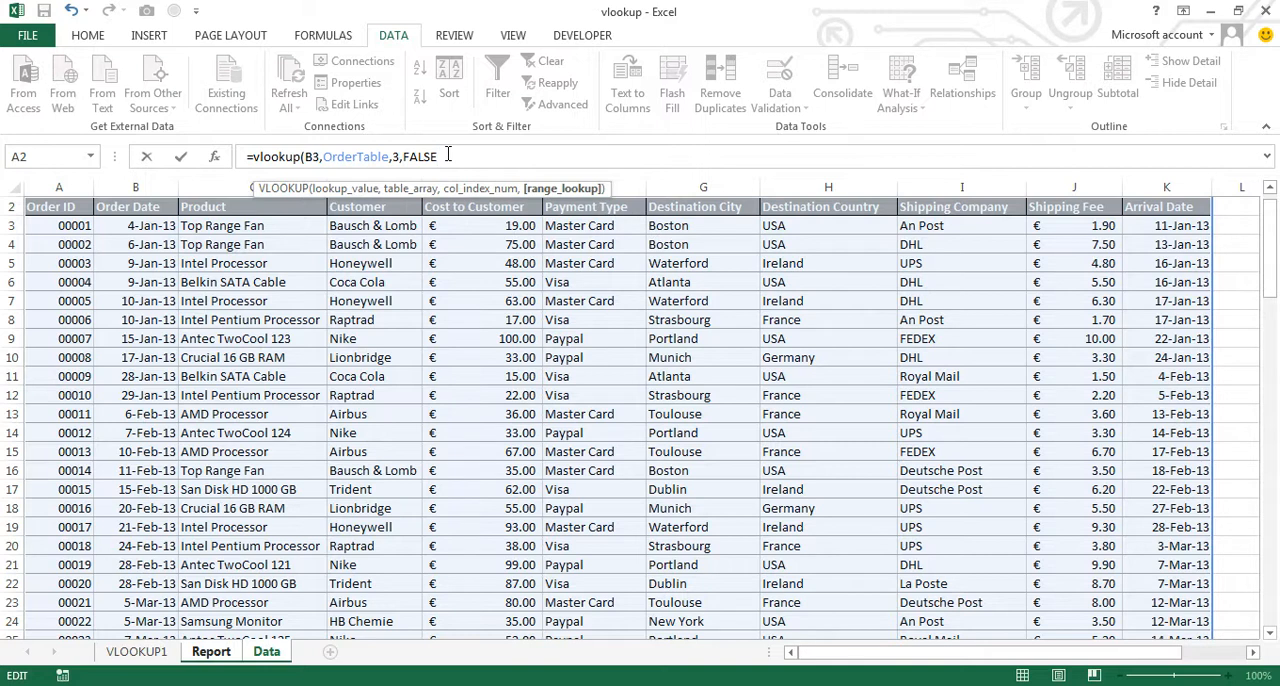
text())
key(Return)
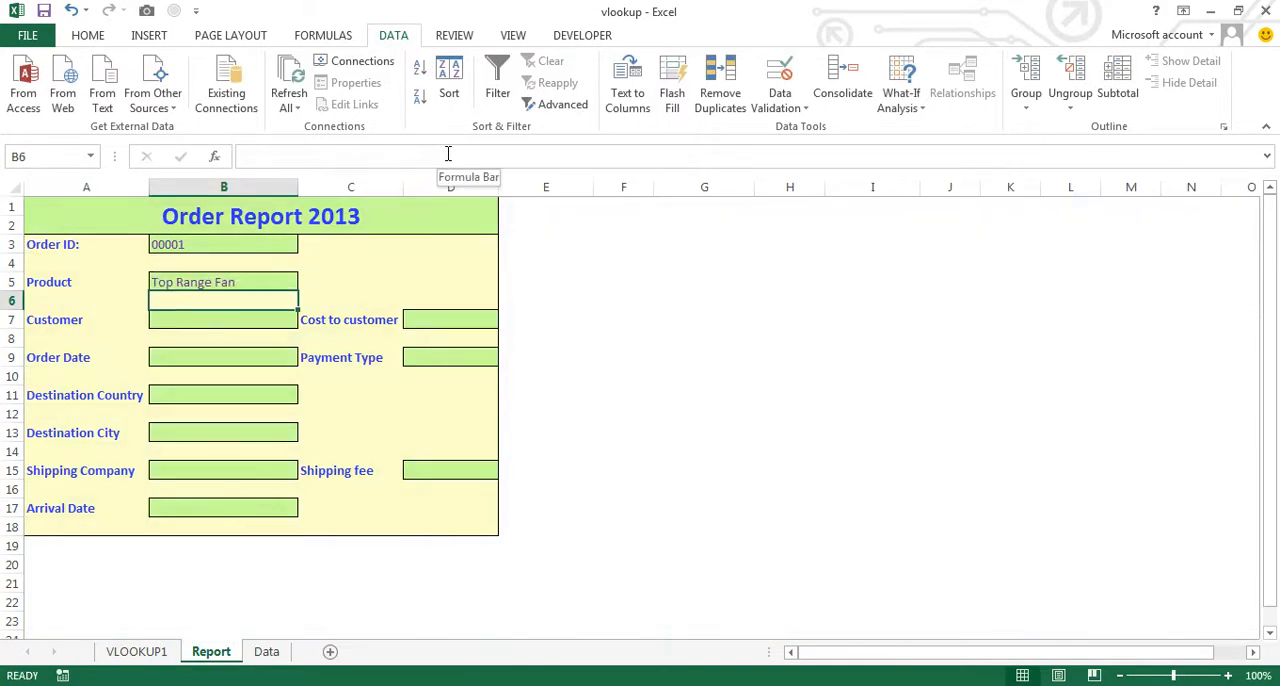
click(213, 319)
click(213, 357)
click(213, 395)
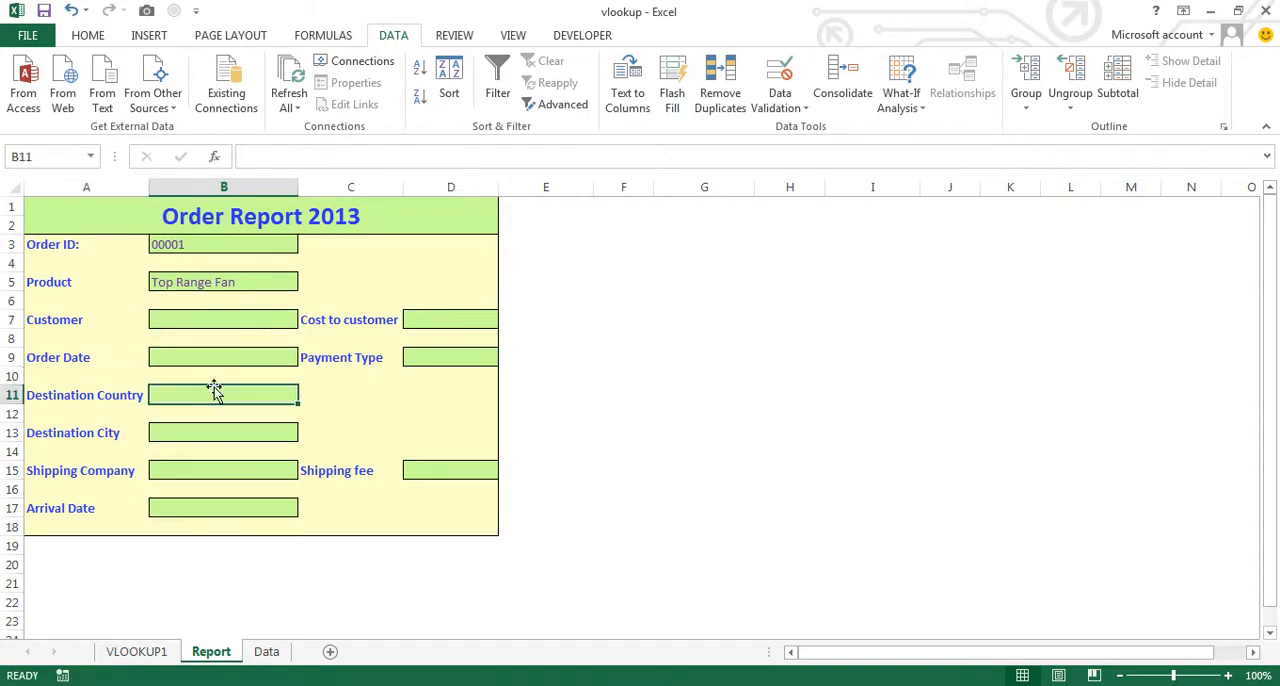
click(214, 320)
click(216, 284)
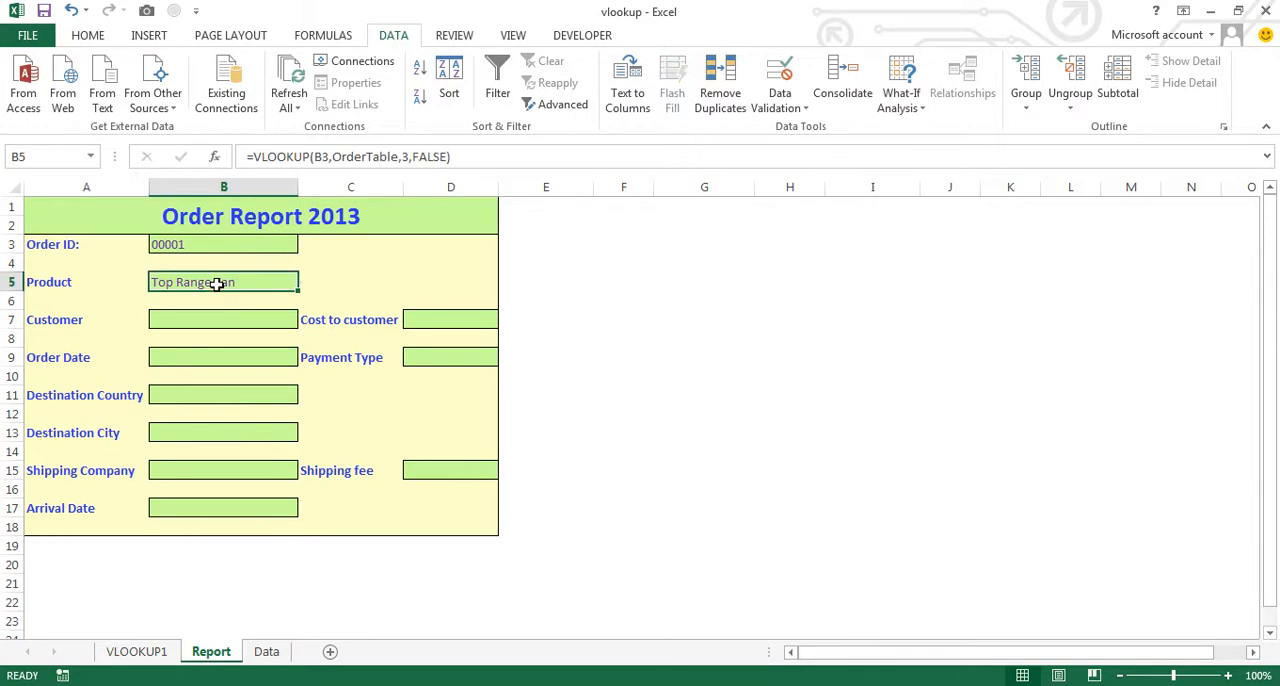
- Clear the Order ID in B3 to test the Product lookup with an empty lookup value
click(238, 244)
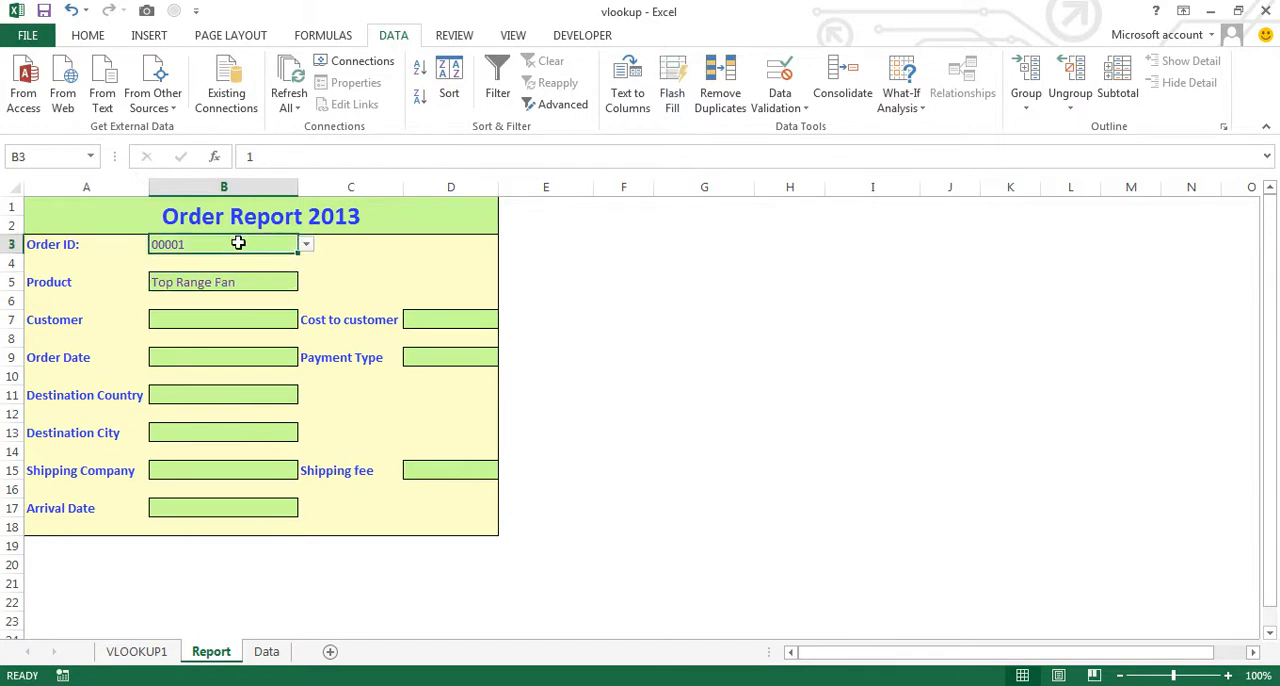
key(Delete)
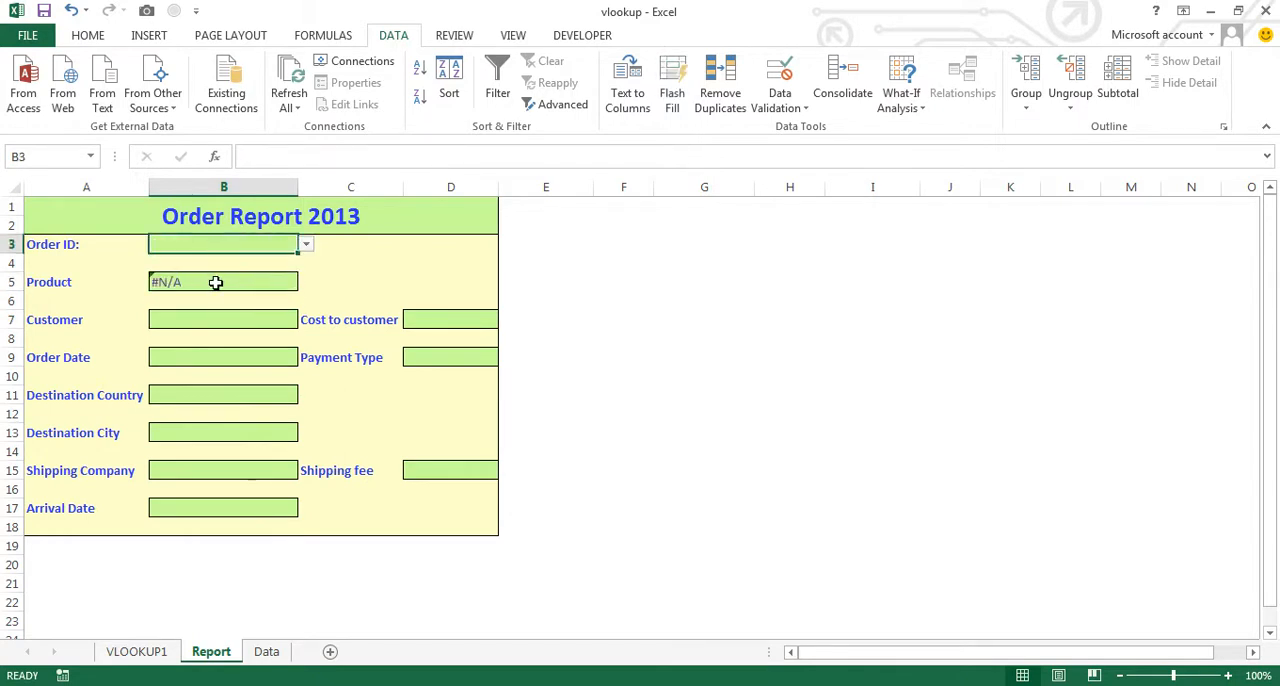
- Wrap the Product cell B5's VLOOKUP in IFERROR, with "Select Order ID" as the value if error
click(215, 283)
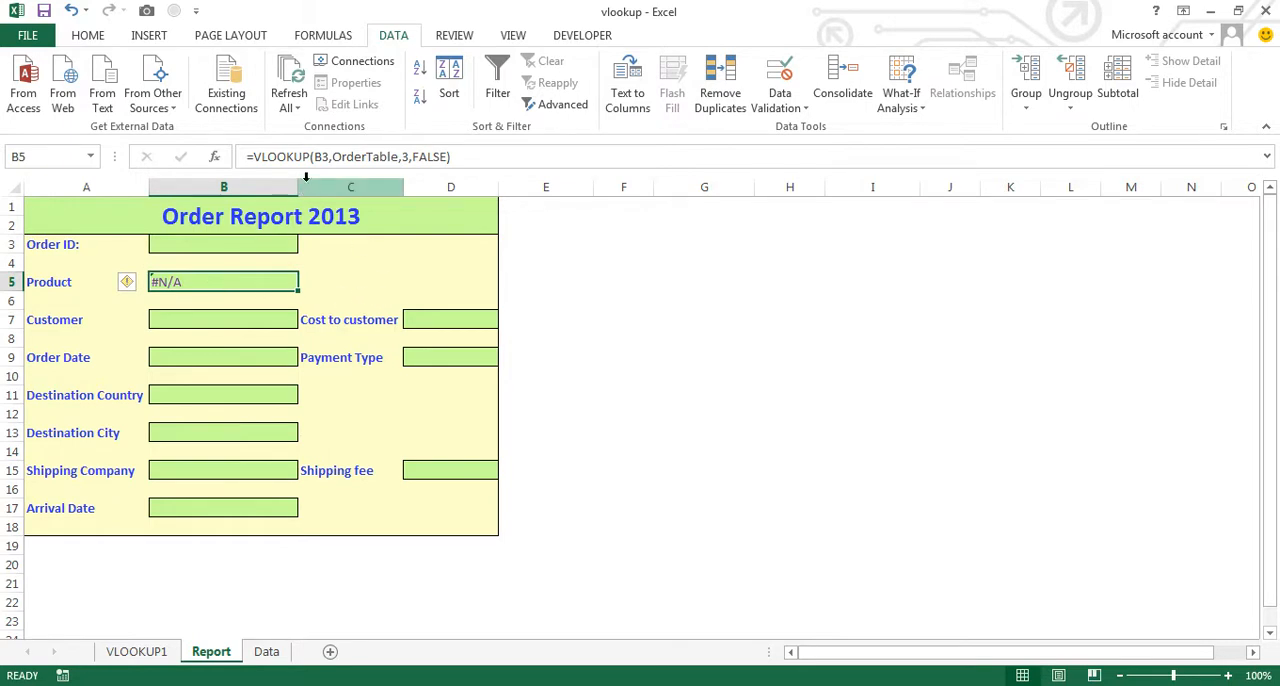
click(255, 157)
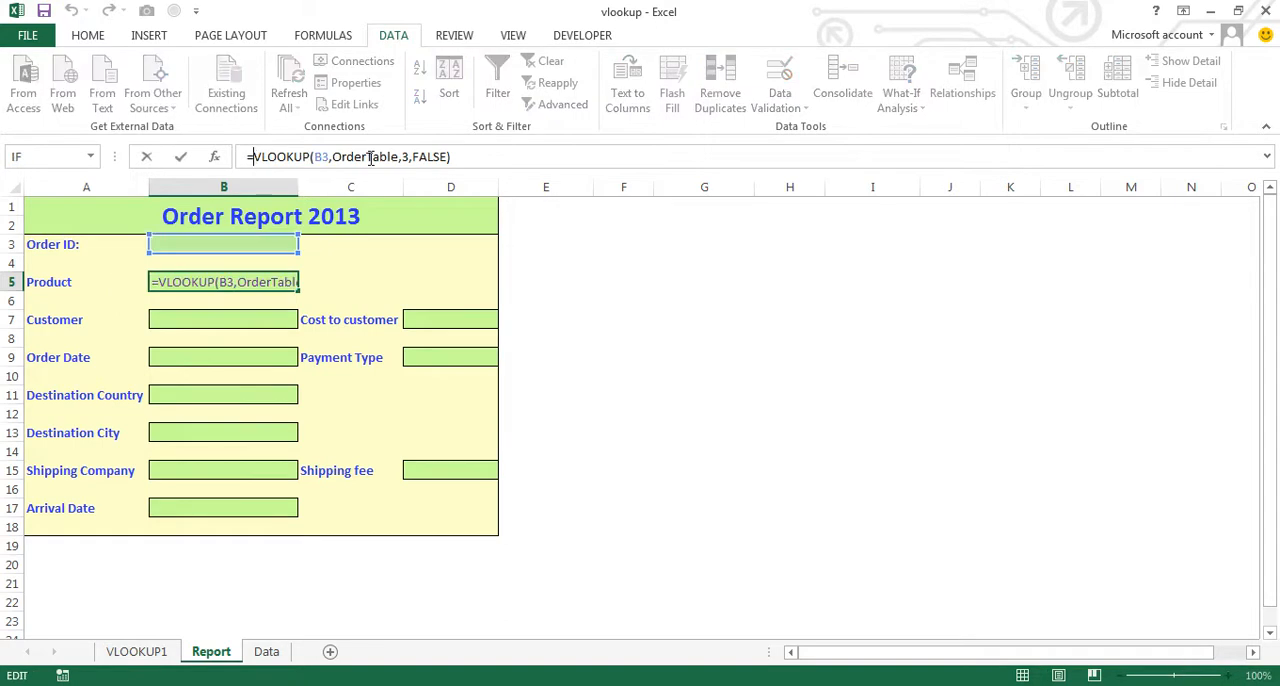
text(iferror)
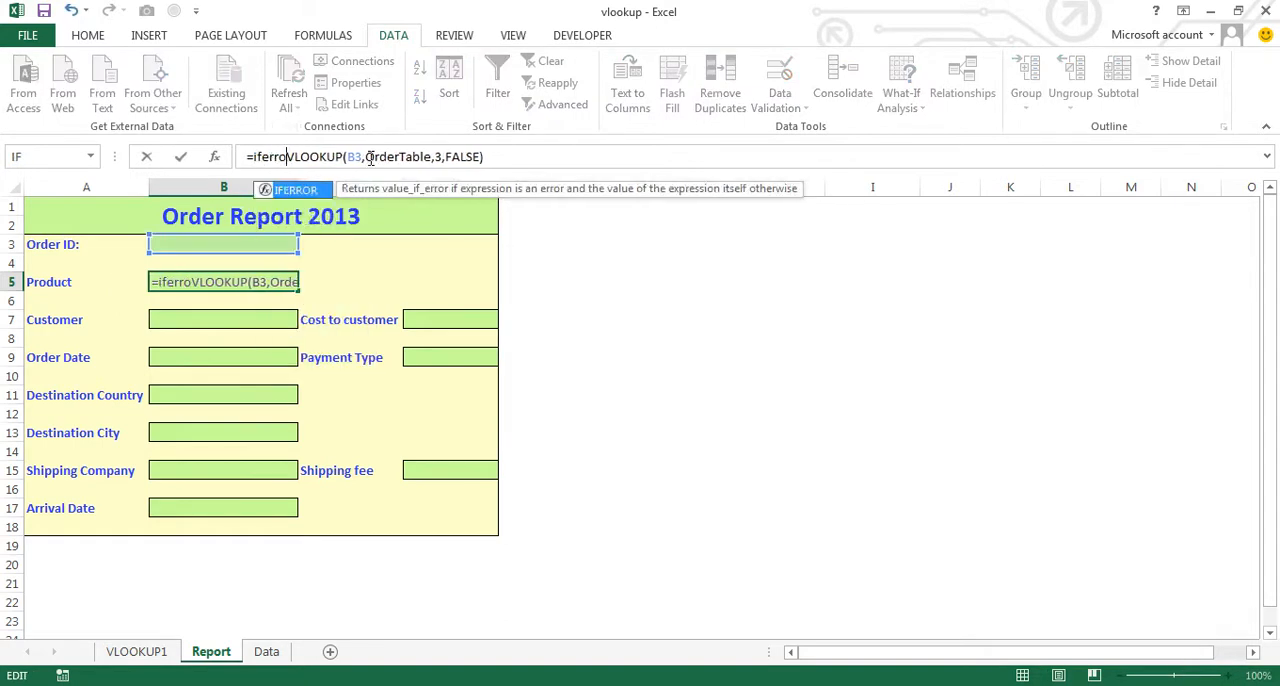
text(()
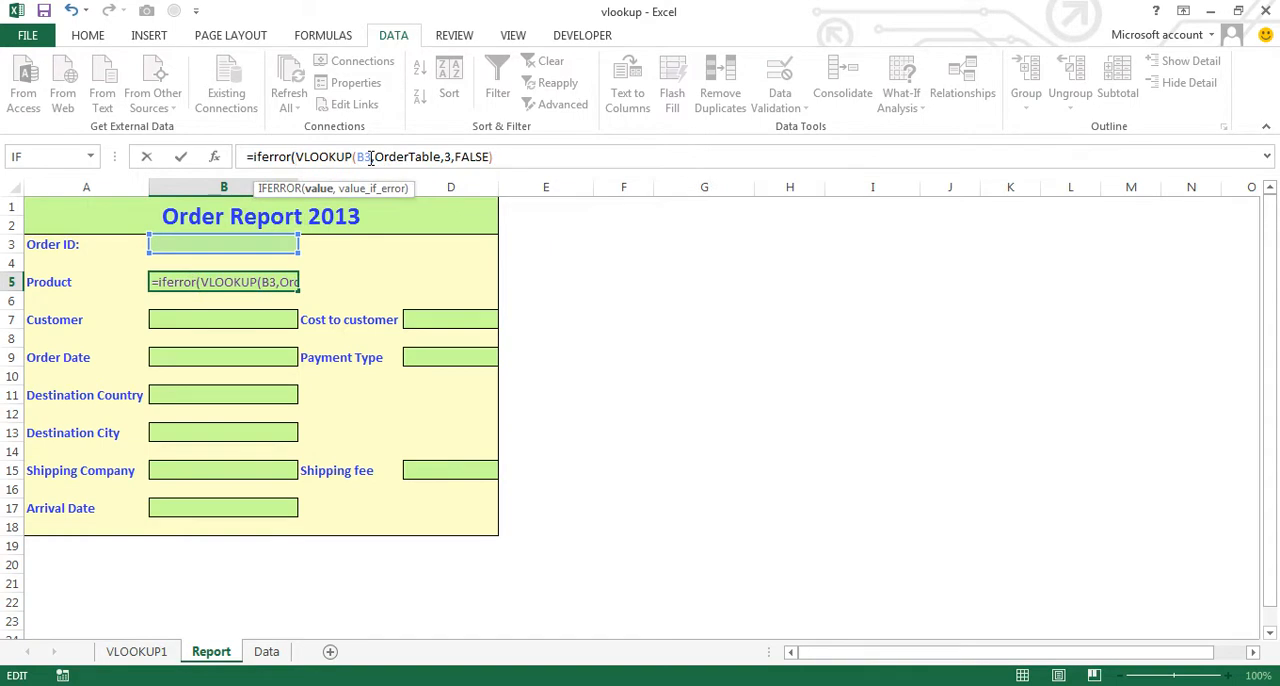
key(End)
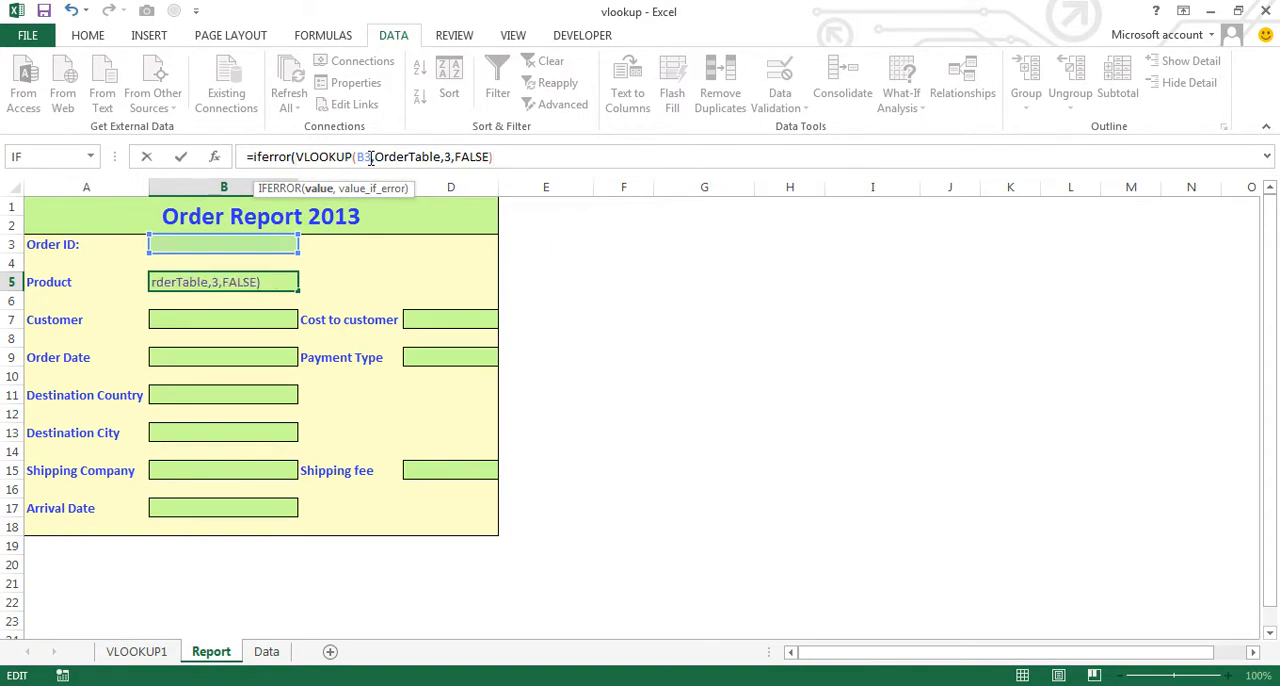
text(,)
text("Se)
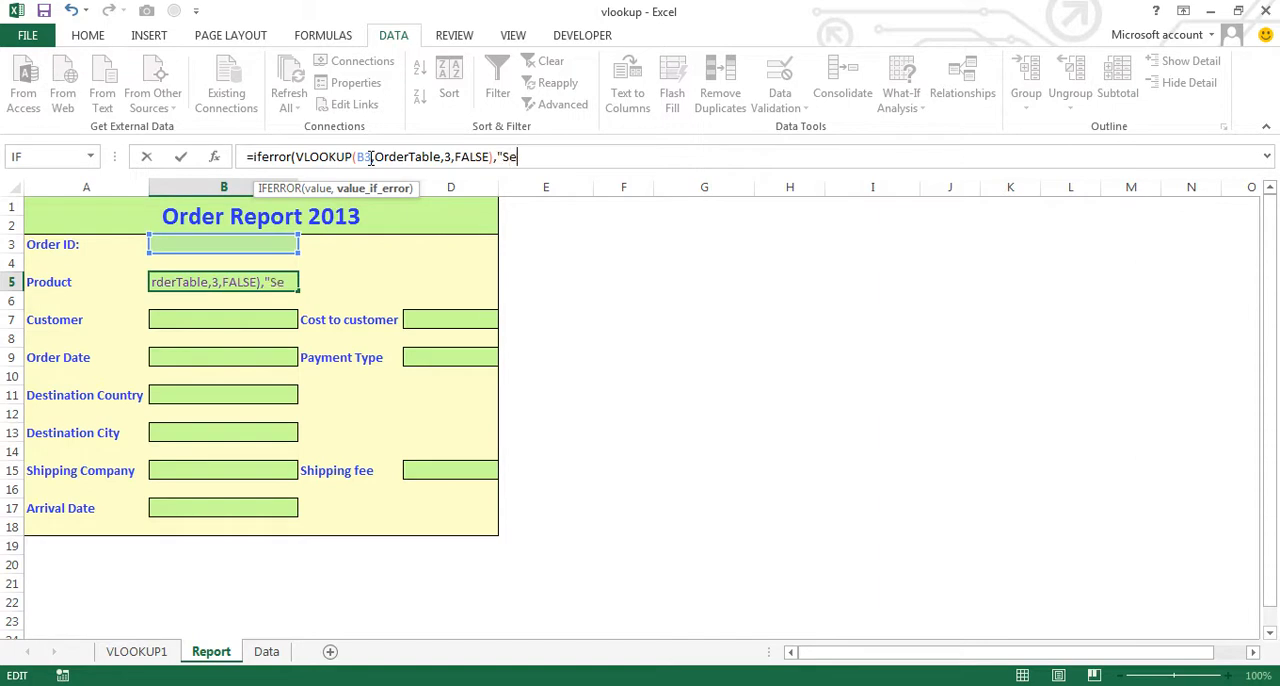
text(lect Or)
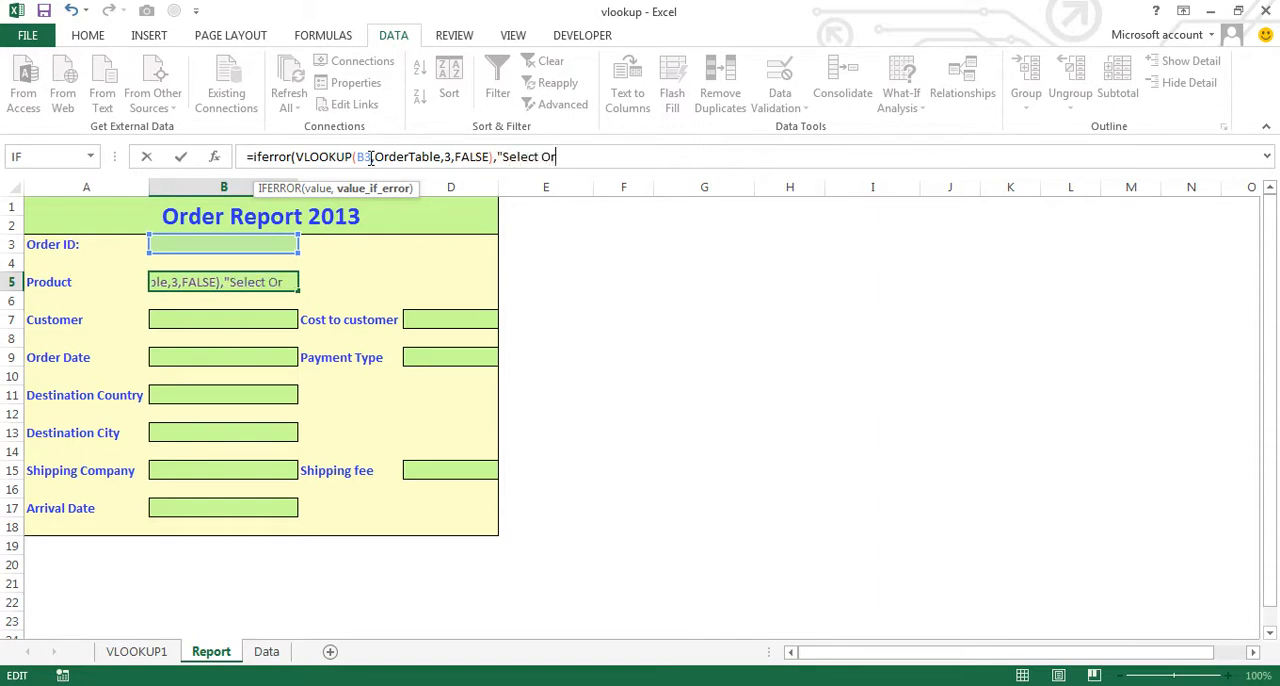
text(der ID)
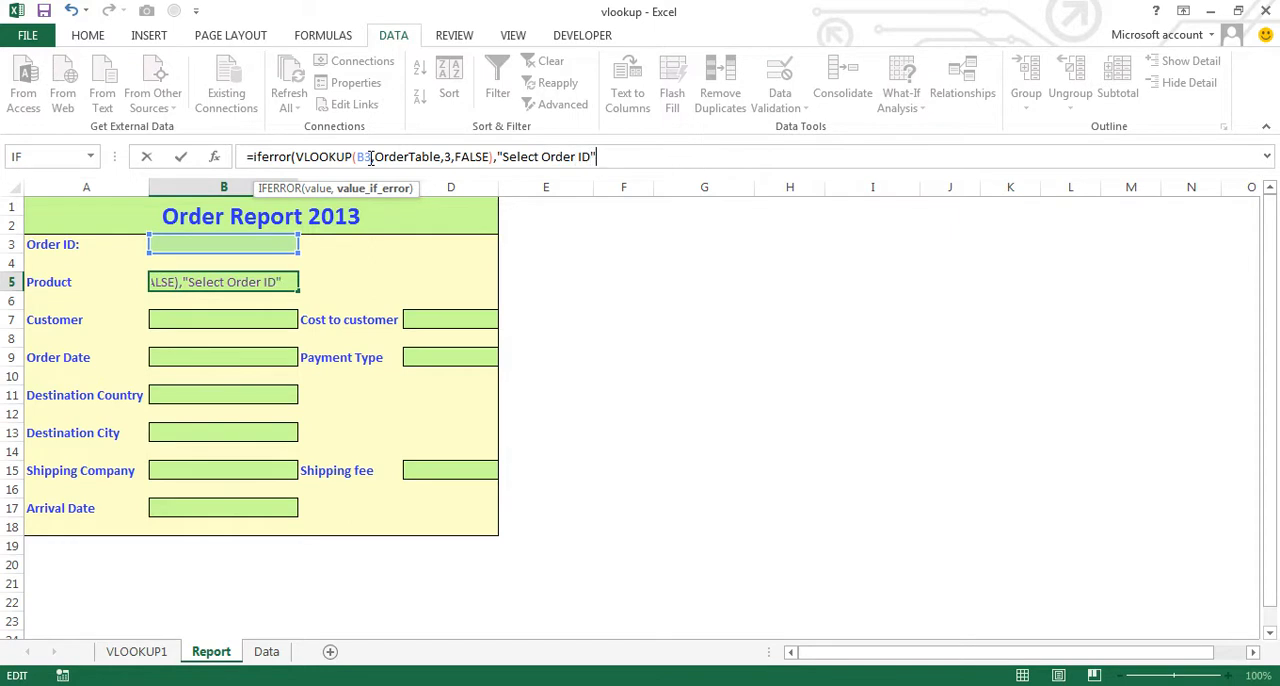
key(Return)
key(Up)
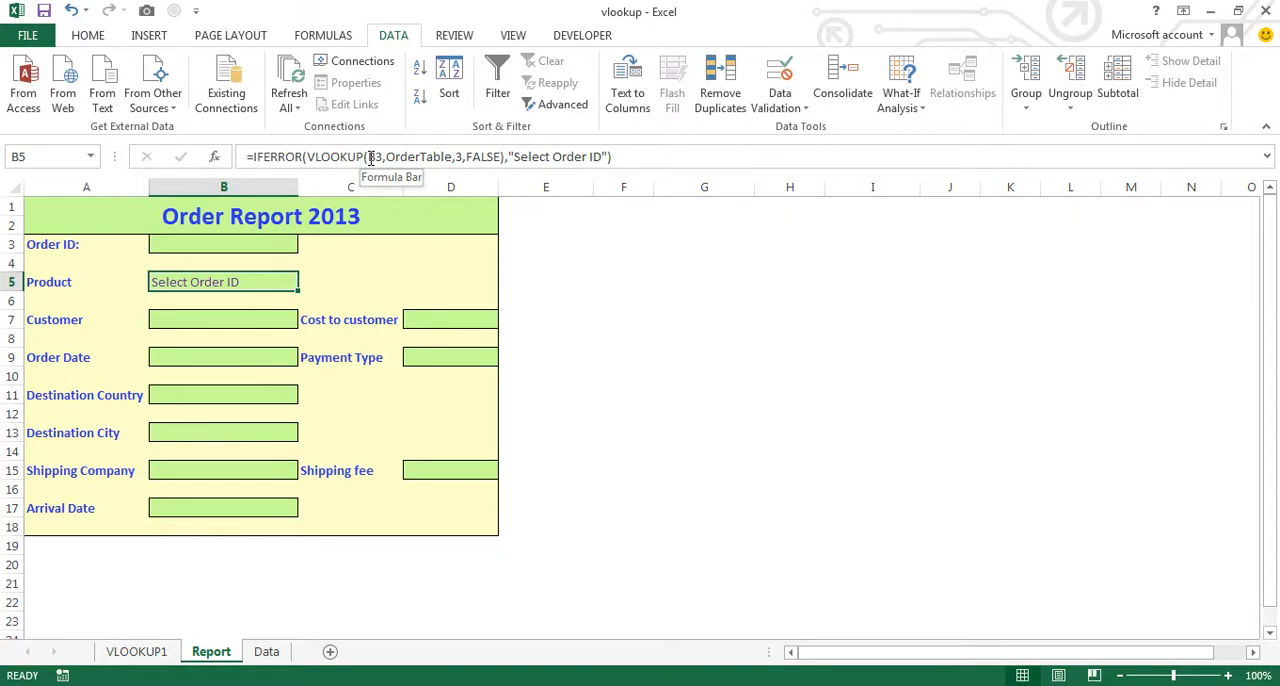
- Choose Order ID 00001 in B3, followed by 00002, and check the Product lookup in B5
click(270, 241)
click(308, 247)
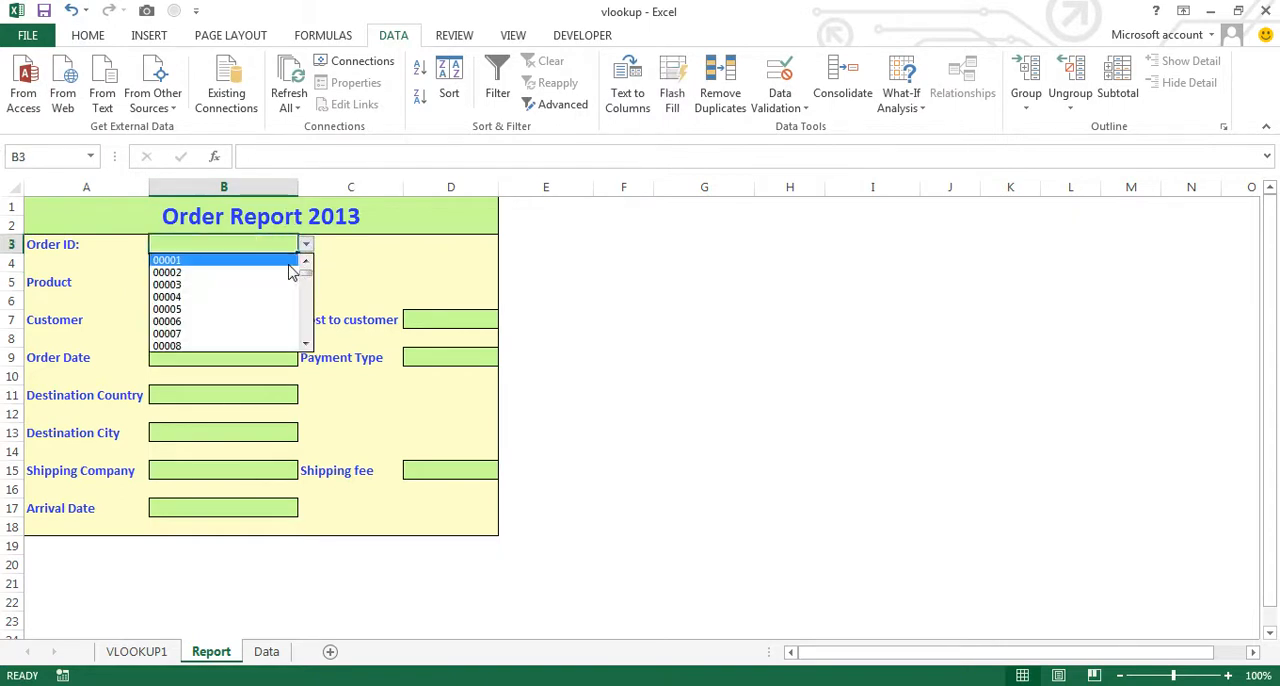
key(Return)
click(308, 247)
click(285, 272)
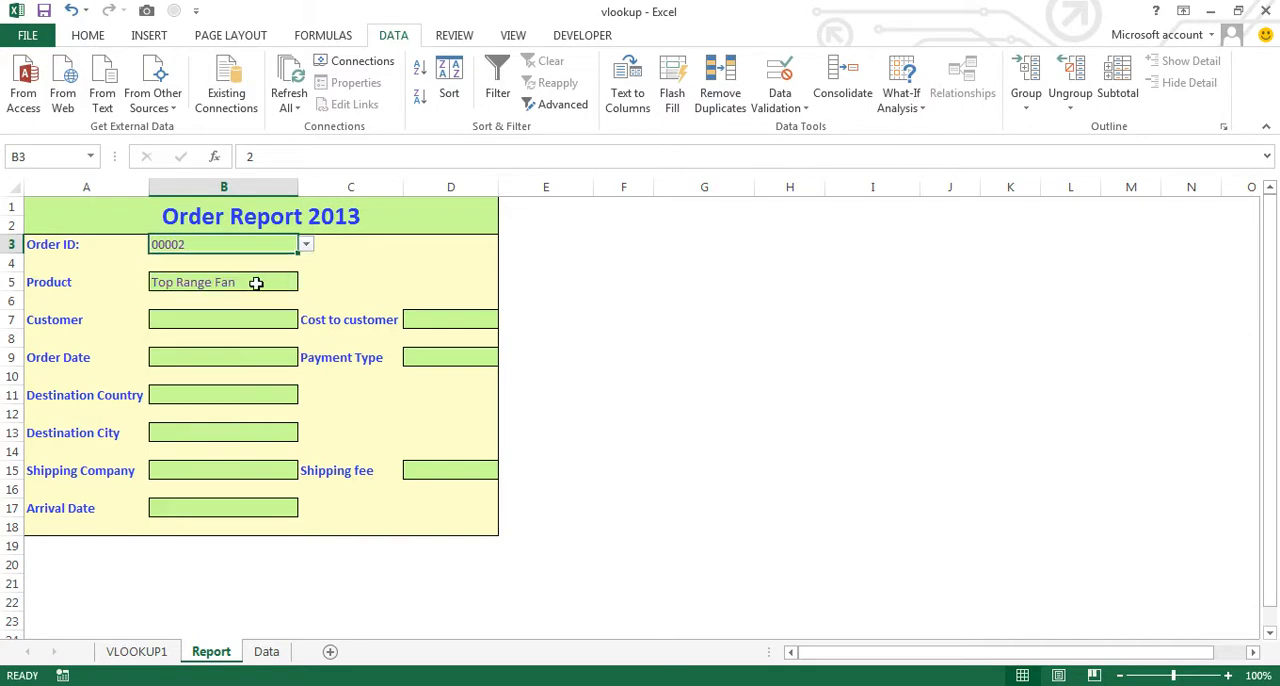
click(257, 280)
click(257, 242)
click(258, 279)
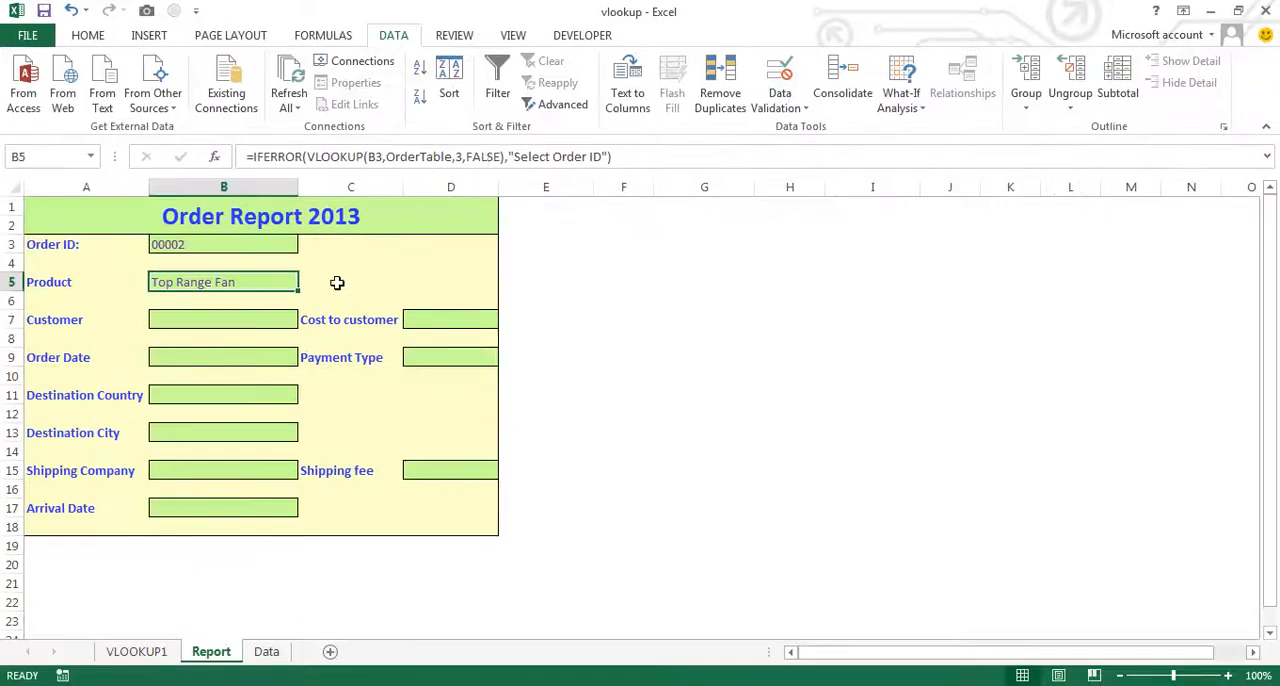
click(200, 316)
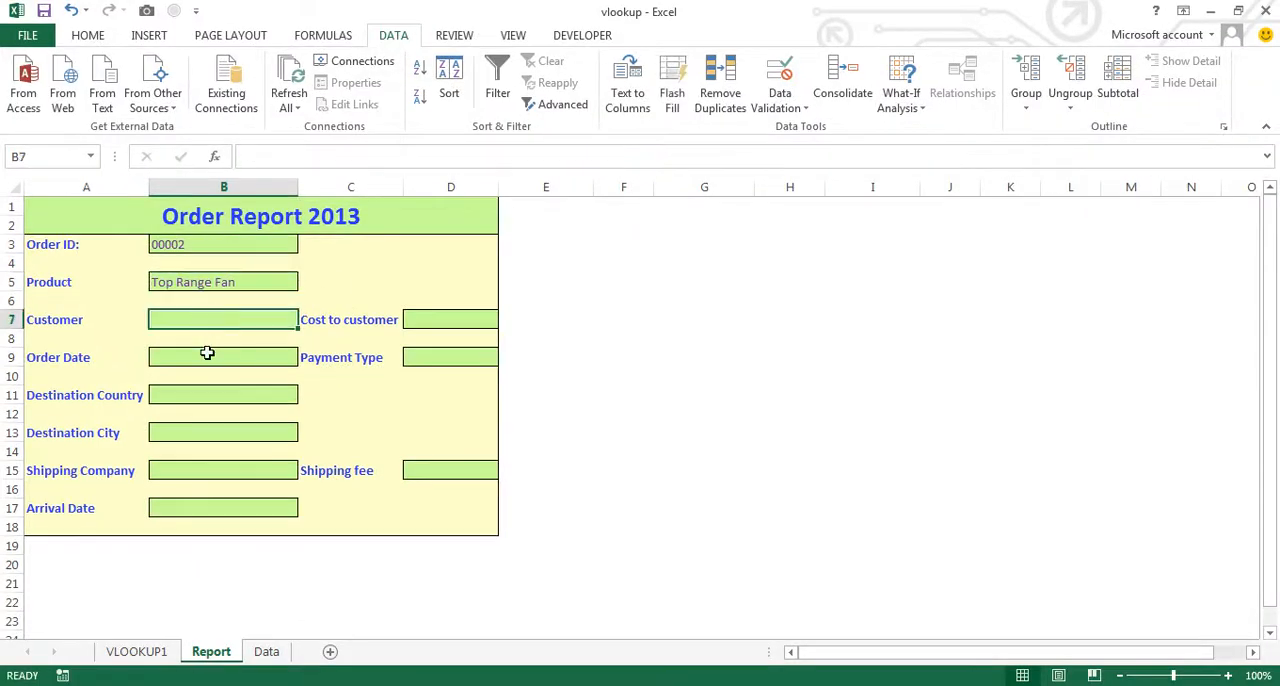
click(206, 356)
click(209, 401)
click(208, 428)
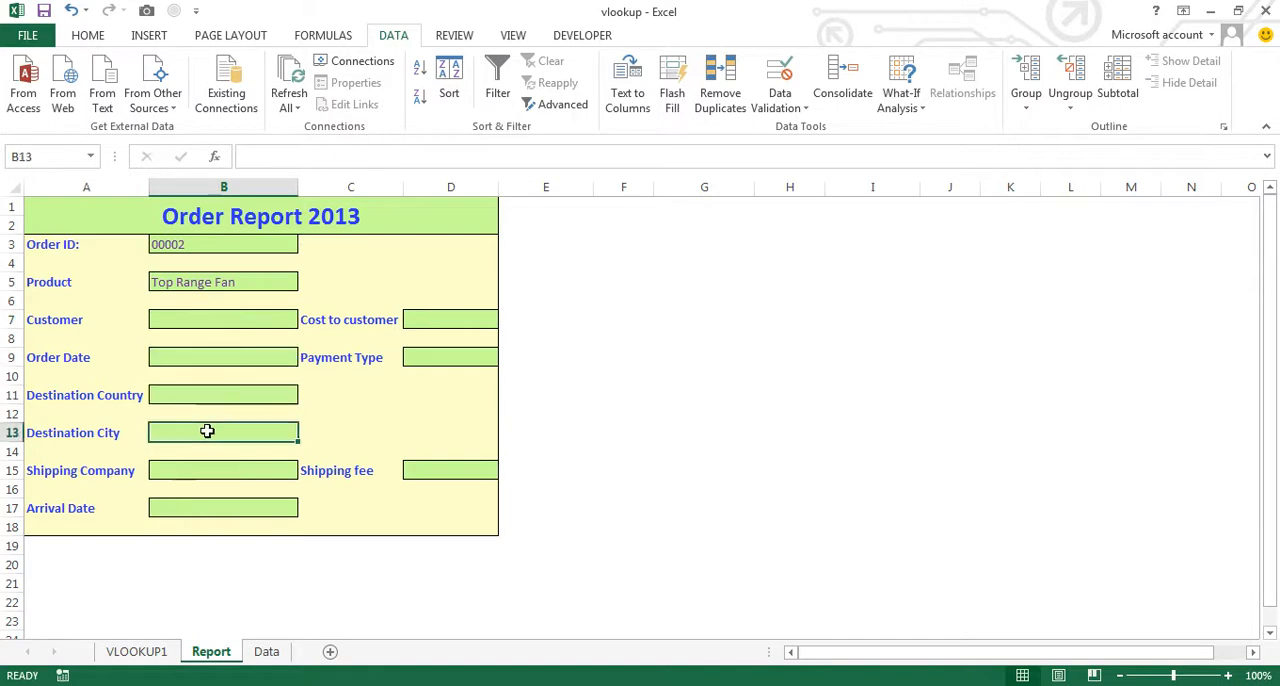
click(231, 288)
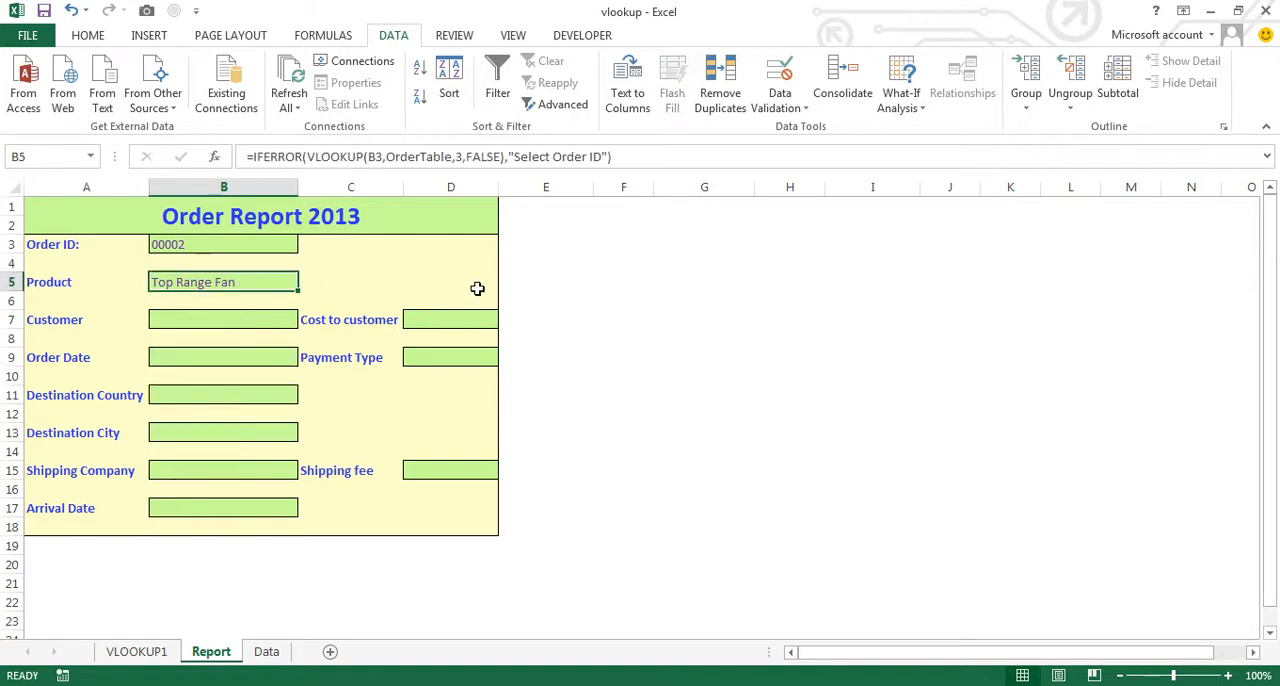